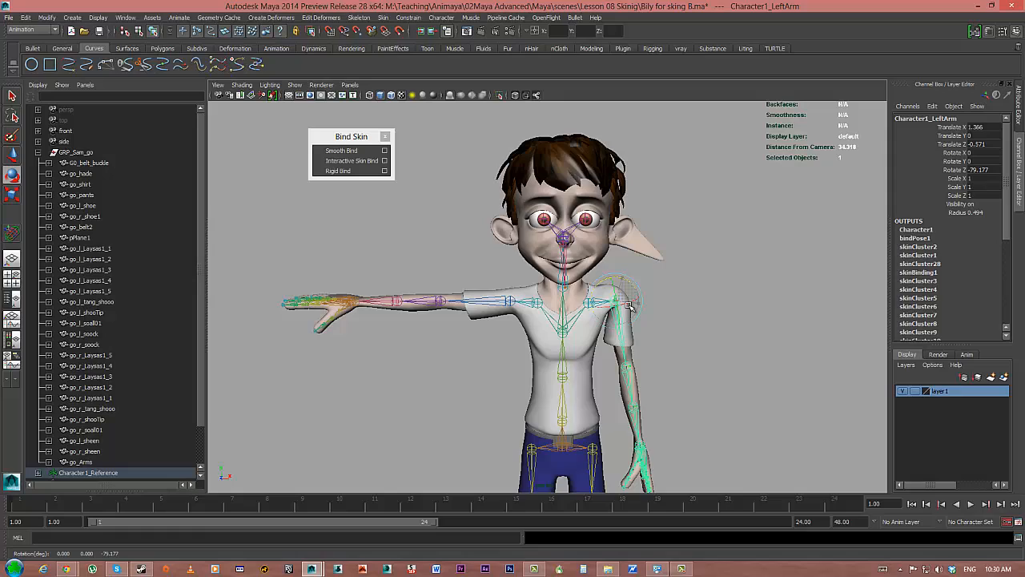
# Step: Rotate the left upper arm joint down to about -82° in Z and inspect the shoulder deformation from back and front
pyautogui.moveTo(631, 307); pyautogui.dragTo(449, 313)
pyautogui.keyDown('alt'); pyautogui.moveTo(528, 324); pyautogui.dragTo(681, 332, button='right'); pyautogui.keyUp('alt')
pyautogui.keyDown('alt'); pyautogui.moveTo(508, 297); pyautogui.dragTo(633, 316, button='middle'); pyautogui.keyUp('alt')
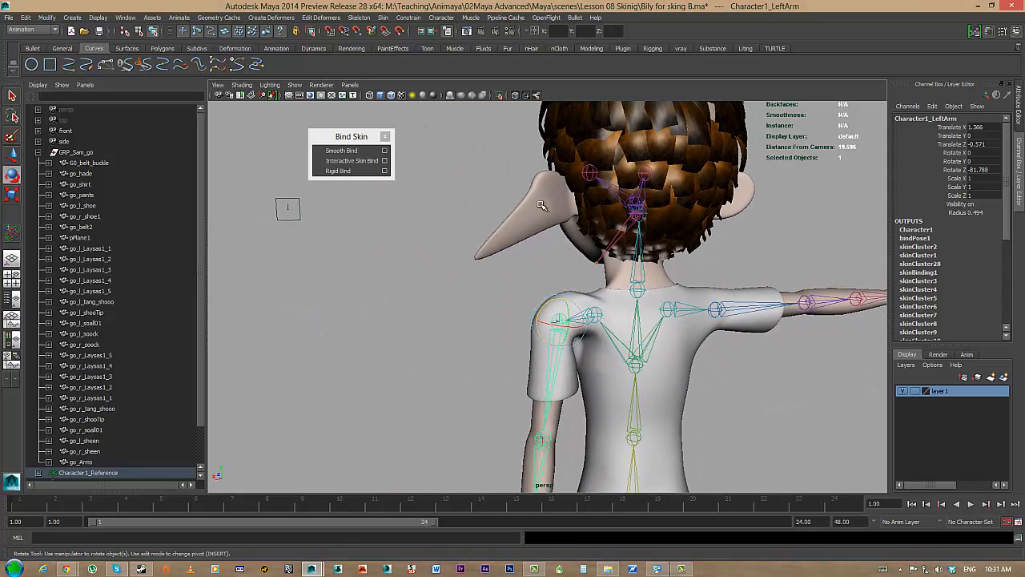
pyautogui.keyDown('alt'); pyautogui.moveTo(472, 261); pyautogui.dragTo(553, 264, button='right'); pyautogui.keyUp('alt')
pyautogui.keyDown('alt'); pyautogui.moveTo(641, 320); pyautogui.dragTo(679, 226); pyautogui.keyUp('alt')
pyautogui.keyDown('alt'); pyautogui.moveTo(641, 167); pyautogui.dragTo(550, 314); pyautogui.keyUp('alt')
# Step: Return the left arm joint to its pose with Assume Preferred Angle and deselect it
pyautogui.moveTo(550, 314); pyautogui.dragTo(603, 315, button='right')
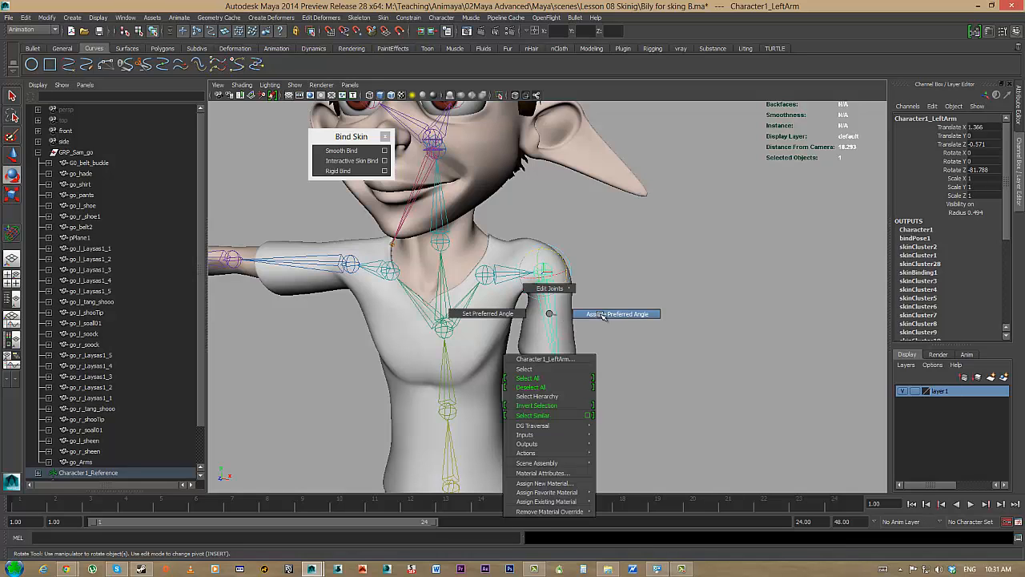
pyautogui.moveTo(686, 321); pyautogui.dragTo(686, 321, button='right')
pyautogui.keyDown('alt'); pyautogui.moveTo(575, 335); pyautogui.dragTo(708, 345); pyautogui.keyUp('alt')
pyautogui.click(730, 356)
pyautogui.keyDown('alt'); pyautogui.moveTo(728, 327); pyautogui.dragTo(705, 335, button='middle'); pyautogui.keyUp('alt')
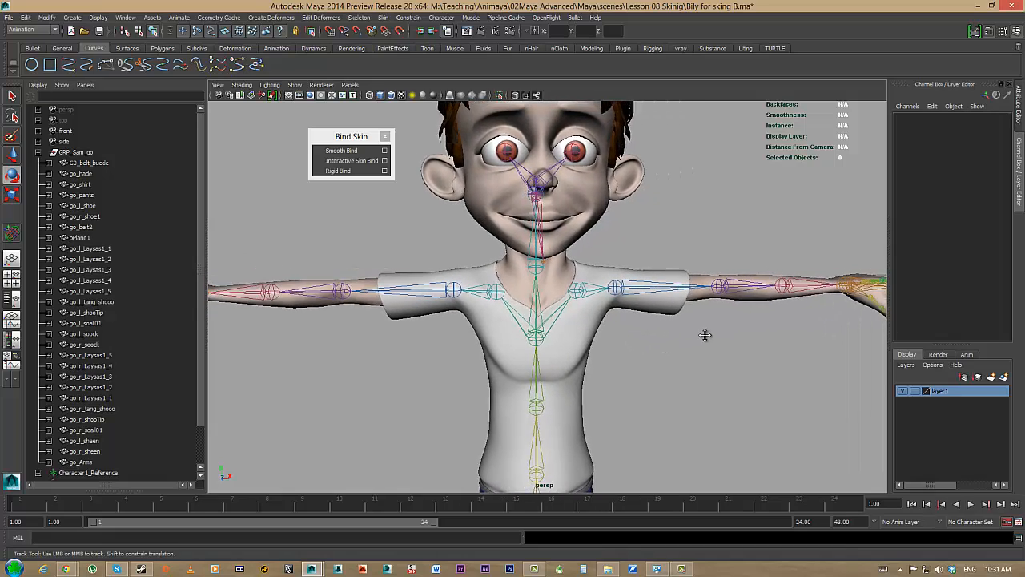
pyautogui.keyDown('alt'); pyautogui.moveTo(705, 335); pyautogui.dragTo(682, 345); pyautogui.keyUp('alt')
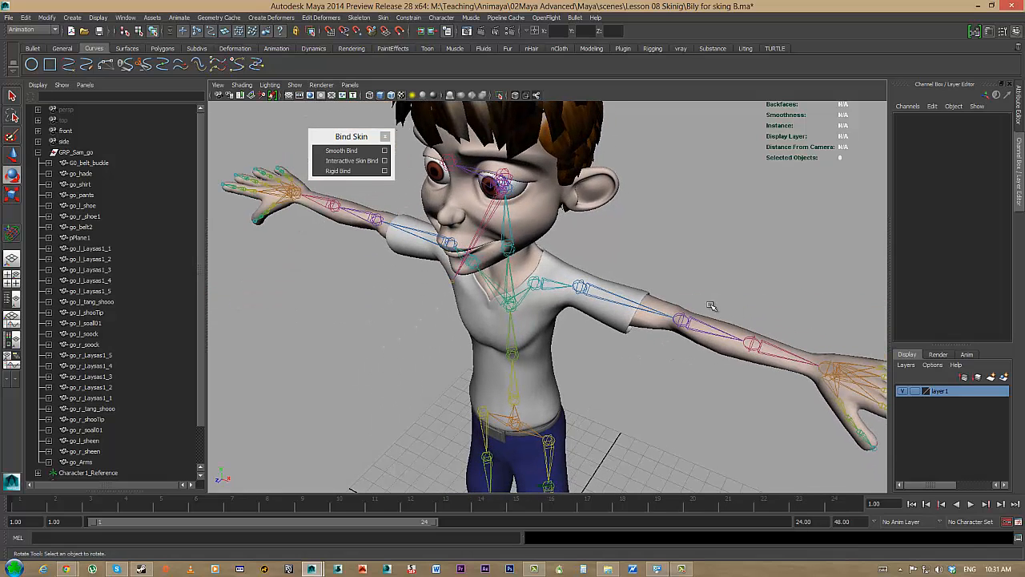
# Step: Display the influence volume of the left upper arm joint with the Interactive Skin Binding tool
pyautogui.click(652, 310)
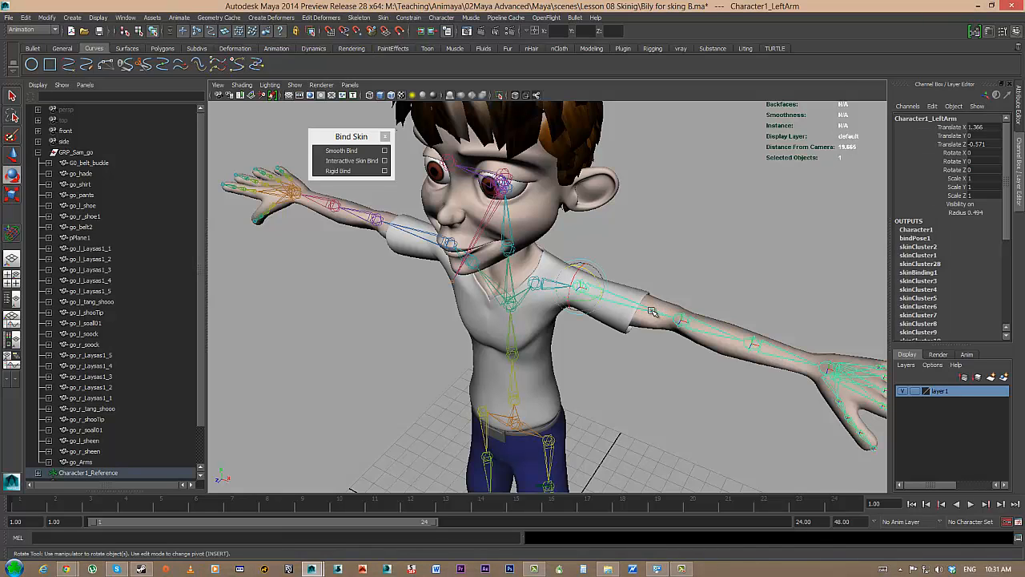
pyautogui.click(11, 237)
pyautogui.keyDown('alt'); pyautogui.moveTo(617, 361); pyautogui.dragTo(616, 377); pyautogui.keyUp('alt')
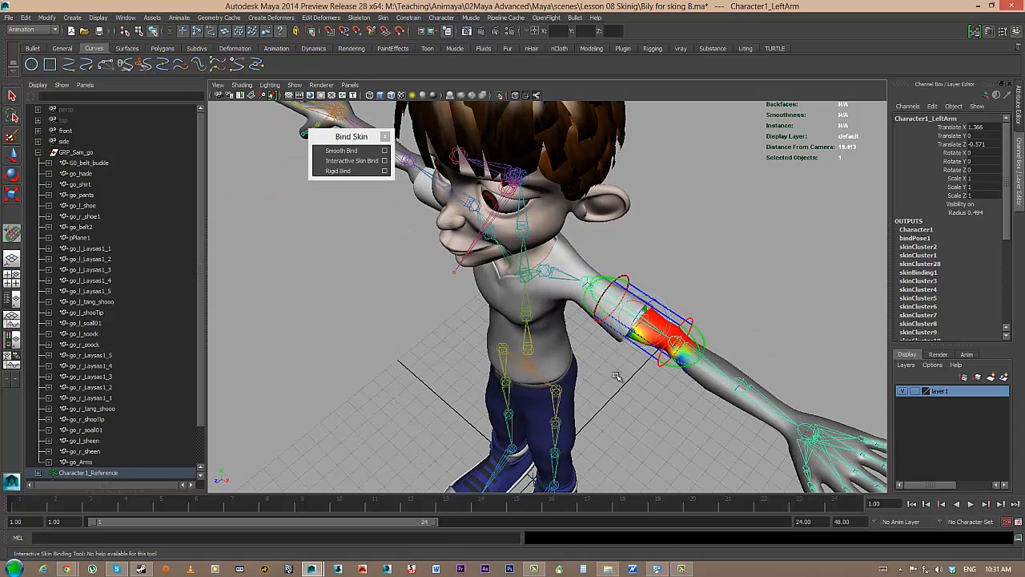
pyautogui.keyDown('alt'); pyautogui.moveTo(616, 377); pyautogui.dragTo(561, 369, button='middle'); pyautogui.keyUp('alt')
pyautogui.keyDown('alt'); pyautogui.moveTo(560, 369); pyautogui.dragTo(730, 404, button='right'); pyautogui.keyUp('alt')
pyautogui.keyDown('alt'); pyautogui.moveTo(730, 403); pyautogui.dragTo(583, 253); pyautogui.keyUp('alt')
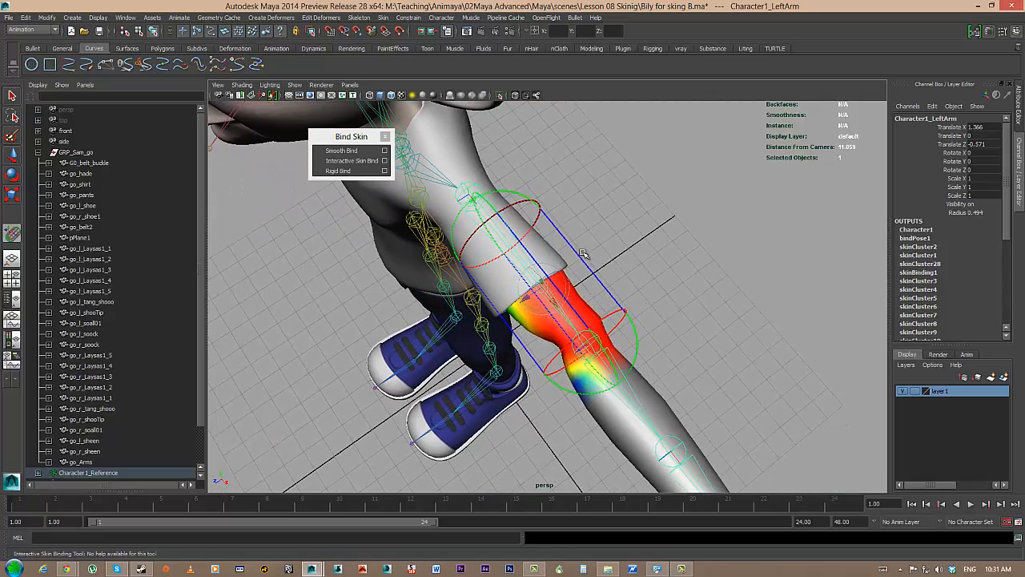
pyautogui.keyDown('alt'); pyautogui.moveTo(631, 309); pyautogui.dragTo(672, 310); pyautogui.keyUp('alt')
# Step: Isolate the go_Arms mesh together with the left arm joint
pyautogui.click(674, 332)
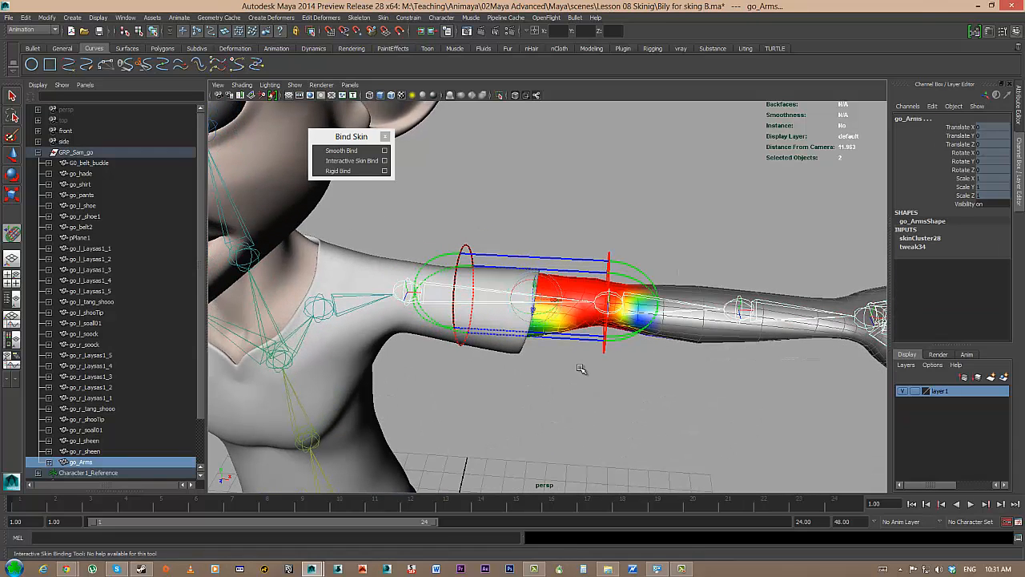
pyautogui.hotkey('ctrl', '1')
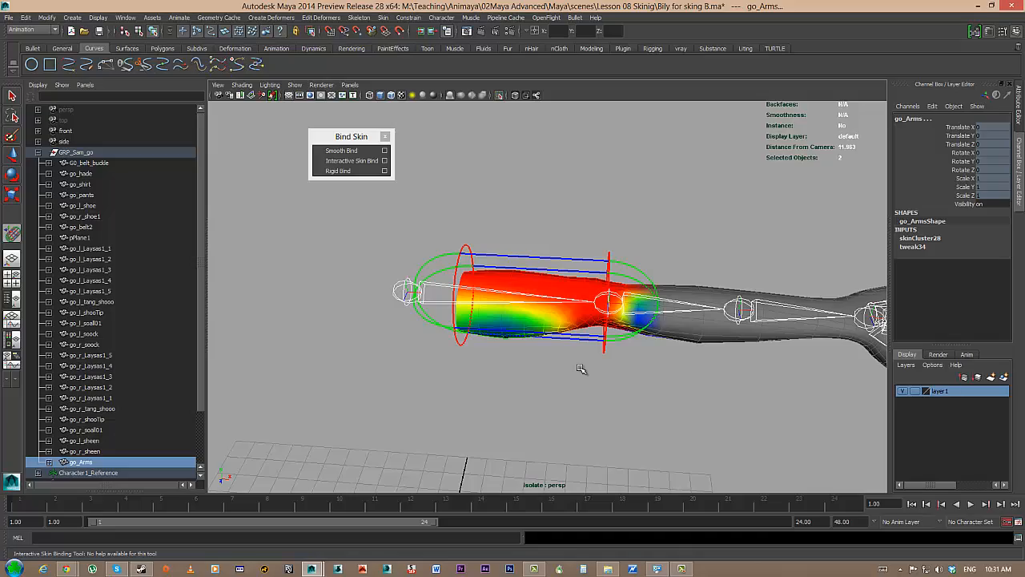
pyautogui.keyDown('alt'); pyautogui.moveTo(658, 220); pyautogui.dragTo(583, 314); pyautogui.keyUp('alt')
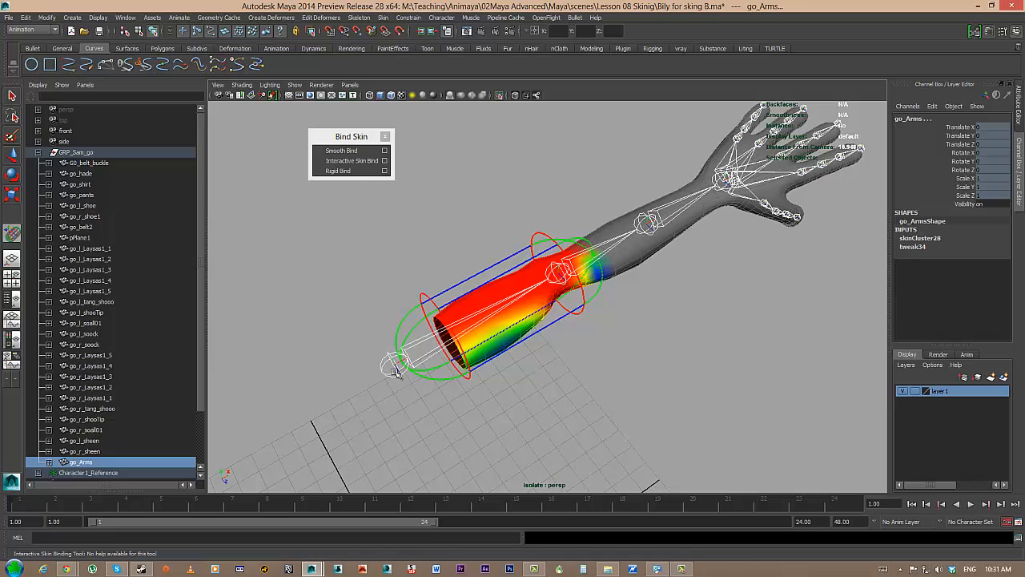
# Step: Shift the upper arm's influence volume back from the elbow and widen its radius to cover the whole upper arm
pyautogui.moveTo(403, 321); pyautogui.dragTo(369, 328)
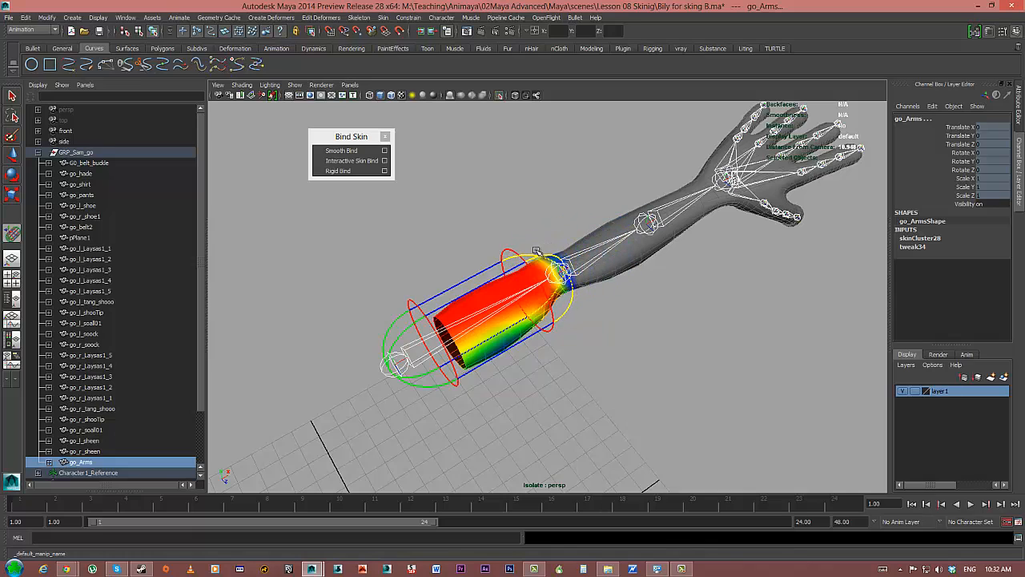
pyautogui.keyDown('alt'); pyautogui.moveTo(619, 299); pyautogui.dragTo(698, 339); pyautogui.keyUp('alt')
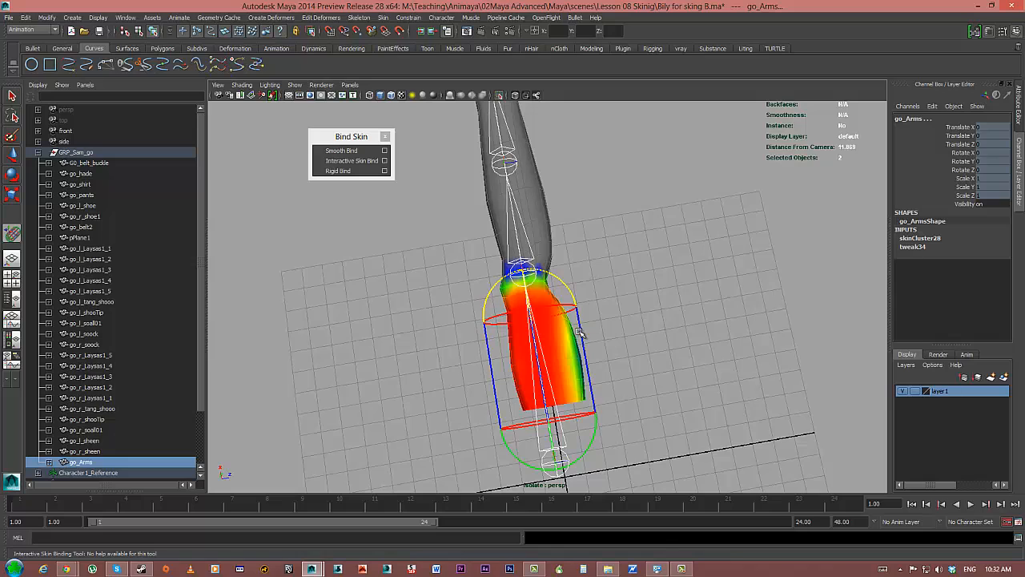
pyautogui.moveTo(579, 333); pyautogui.dragTo(611, 331)
pyautogui.keyDown('alt'); pyautogui.moveTo(675, 354); pyautogui.dragTo(513, 310); pyautogui.keyUp('alt')
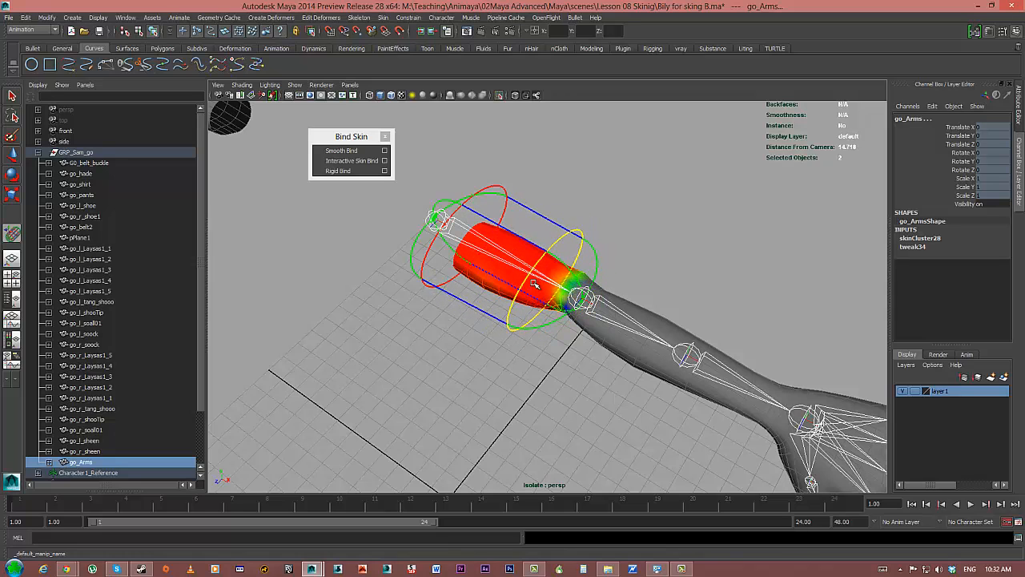
pyautogui.keyDown('alt'); pyautogui.moveTo(599, 275); pyautogui.dragTo(669, 357); pyautogui.keyUp('alt')
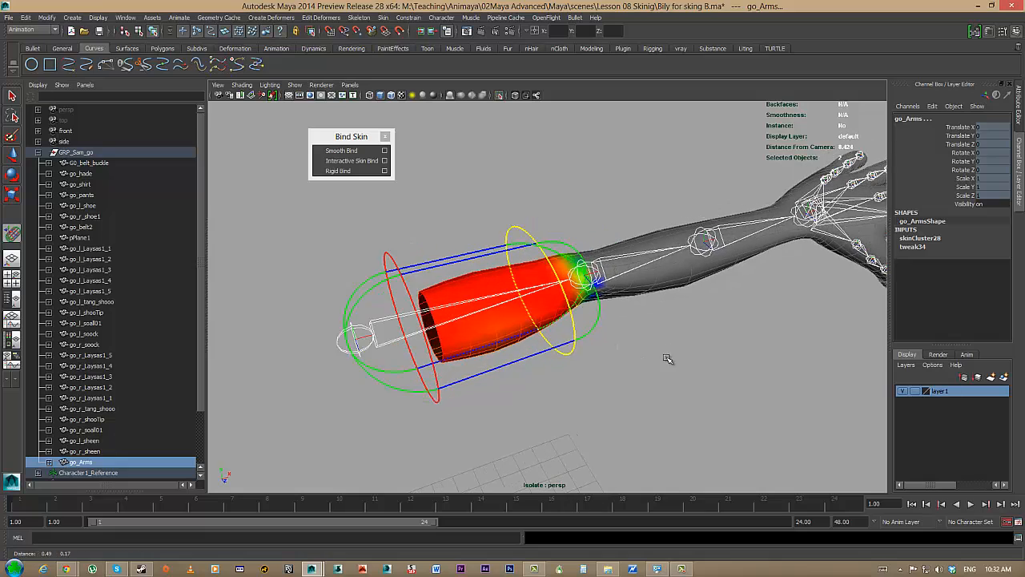
# Step: Adjust both ends of the left forearm joint's influence volume, reducing its reach past the elbow and extending it slightly toward the wrist
pyautogui.click(633, 254)
pyautogui.keyDown('alt'); pyautogui.moveTo(633, 255); pyautogui.dragTo(656, 273); pyautogui.keyUp('alt')
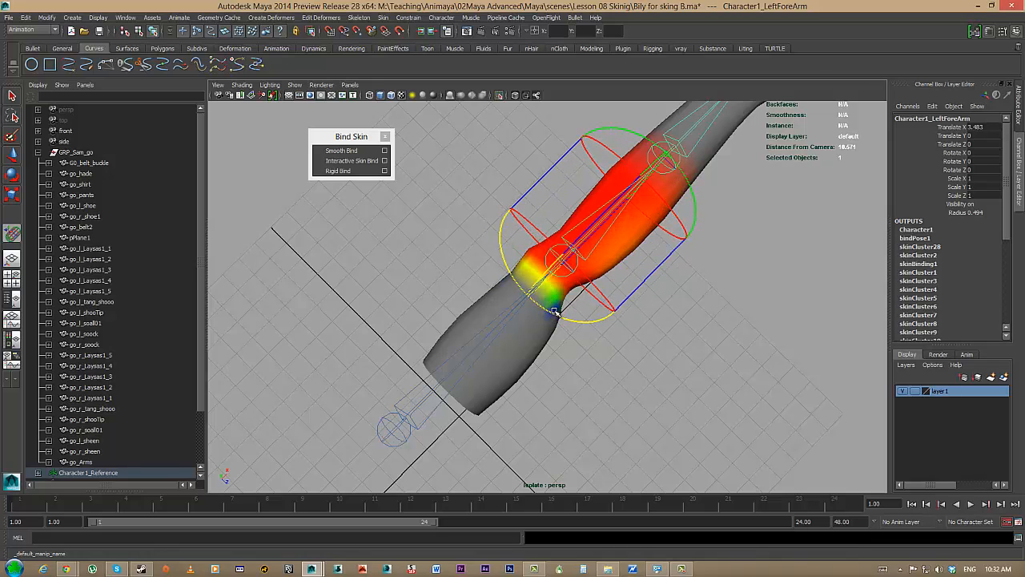
pyautogui.keyDown('alt'); pyautogui.moveTo(569, 301); pyautogui.dragTo(627, 282); pyautogui.keyUp('alt')
pyautogui.keyDown('alt'); pyautogui.moveTo(661, 280); pyautogui.dragTo(579, 333, button='middle'); pyautogui.keyUp('alt')
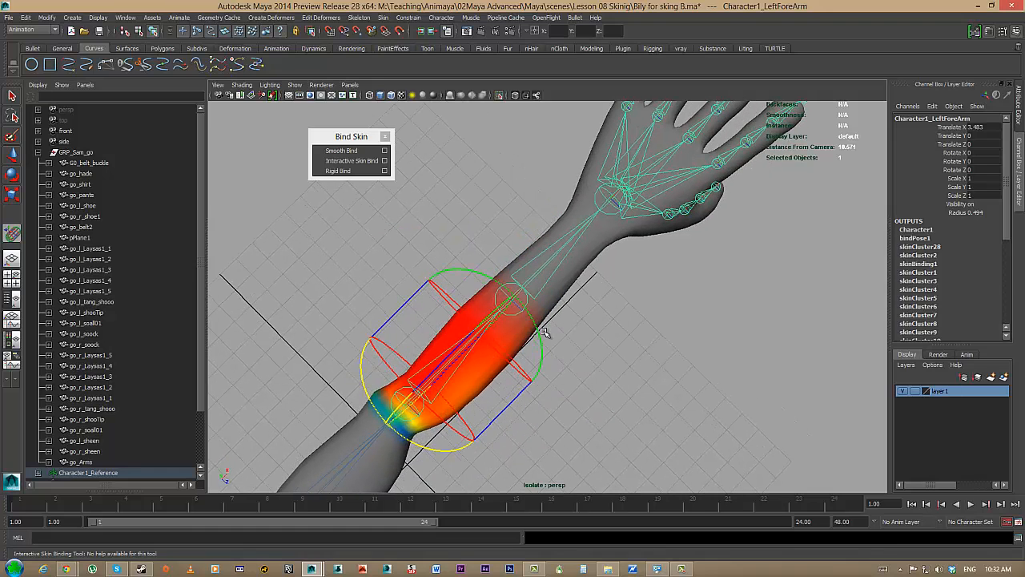
pyautogui.moveTo(543, 331); pyautogui.dragTo(553, 331)
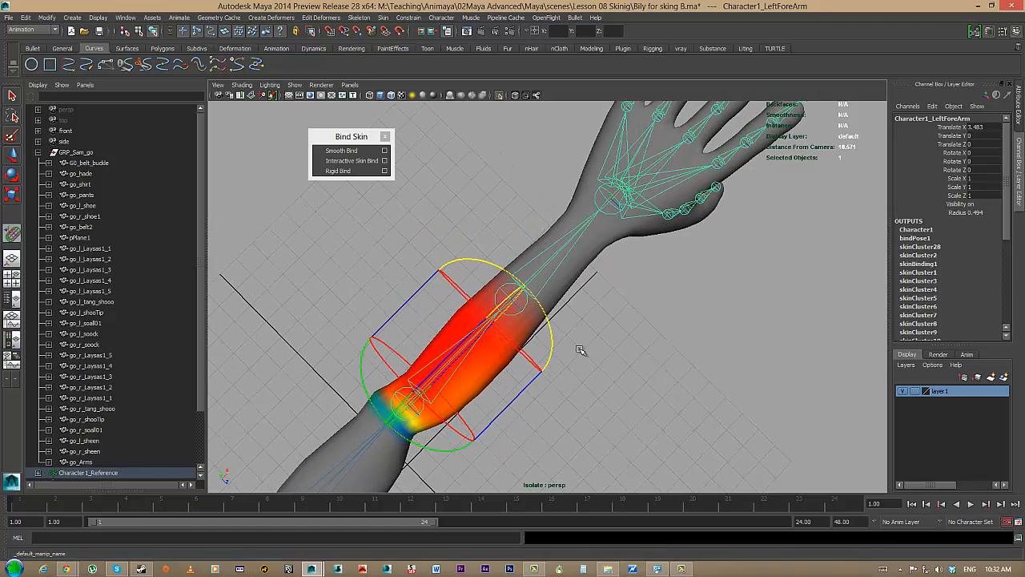
pyautogui.keyDown('alt'); pyautogui.moveTo(610, 349); pyautogui.dragTo(594, 389, button='middle'); pyautogui.keyUp('alt')
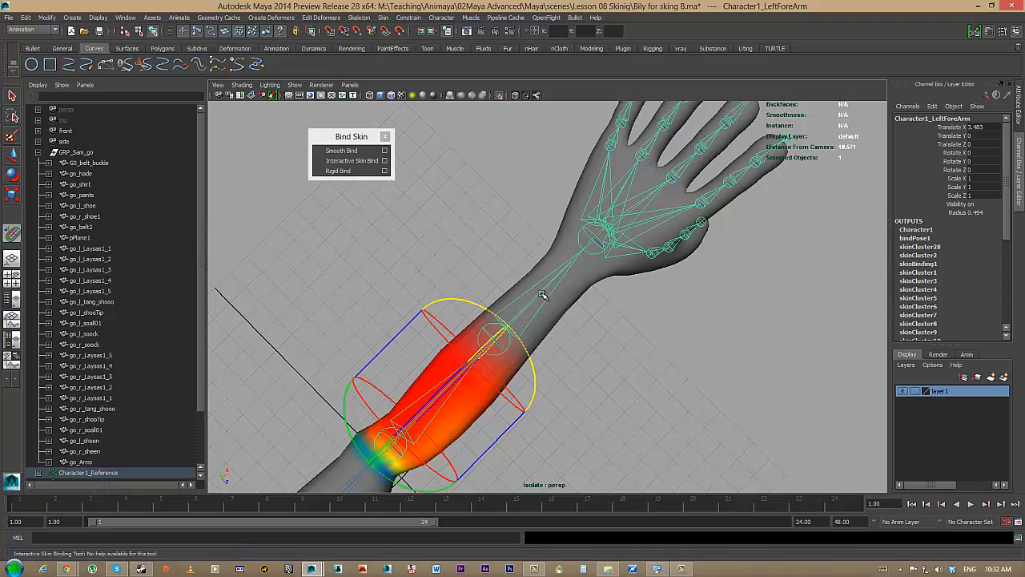
# Step: Adjust the wrist end of the left forearm roll joint's influence volume and widen its radius around the lower forearm
pyautogui.click(543, 295)
pyautogui.moveTo(629, 210); pyautogui.dragTo(599, 236)
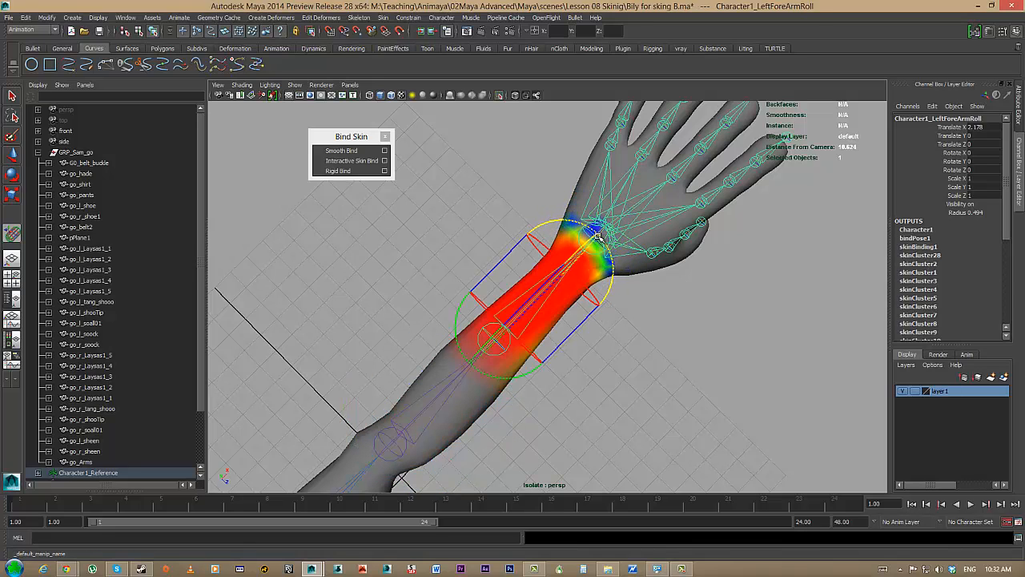
pyautogui.moveTo(574, 345); pyautogui.dragTo(645, 328)
# Step: Select the left hand joint, then shorten and widen its influence volume to cover the palm without reaching along the fingers
pyautogui.keyDown('alt'); pyautogui.moveTo(683, 316); pyautogui.dragTo(636, 286, button='middle'); pyautogui.keyUp('alt')
pyautogui.keyDown('alt'); pyautogui.moveTo(636, 286); pyautogui.dragTo(707, 309, button='right'); pyautogui.keyUp('alt')
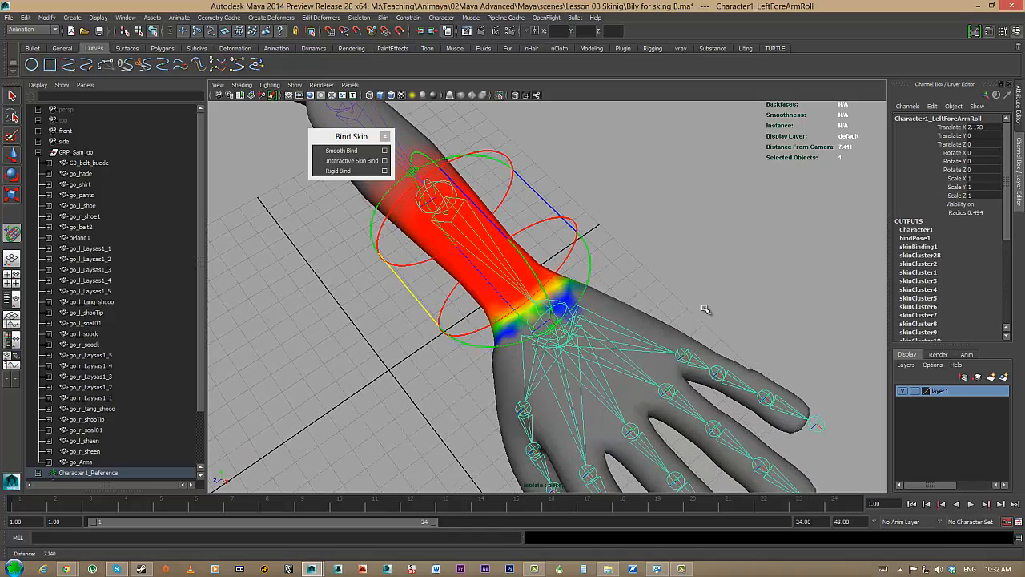
pyautogui.click(628, 291)
pyautogui.click(557, 315)
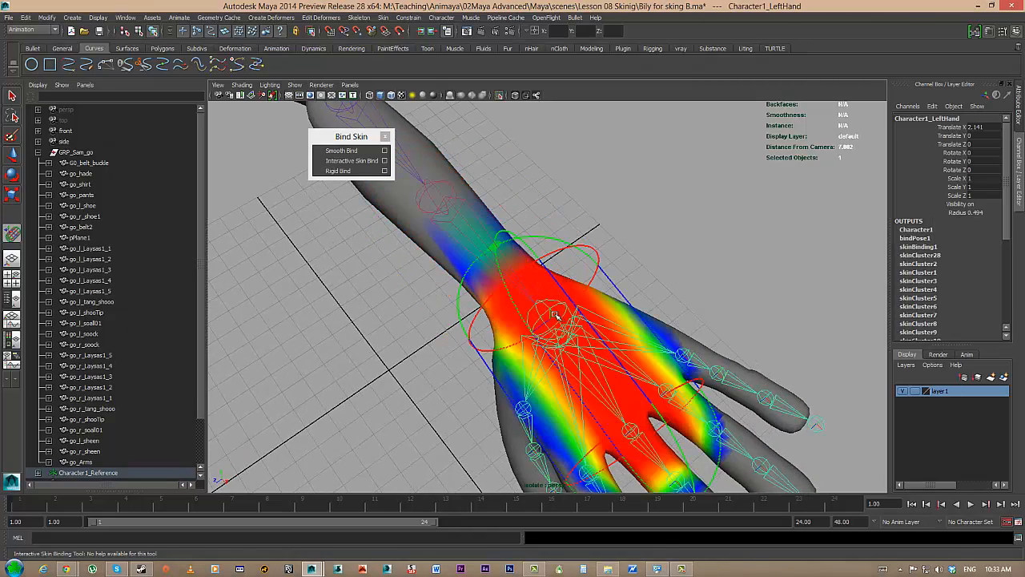
pyautogui.keyDown('alt'); pyautogui.moveTo(557, 316); pyautogui.dragTo(755, 300); pyautogui.keyUp('alt')
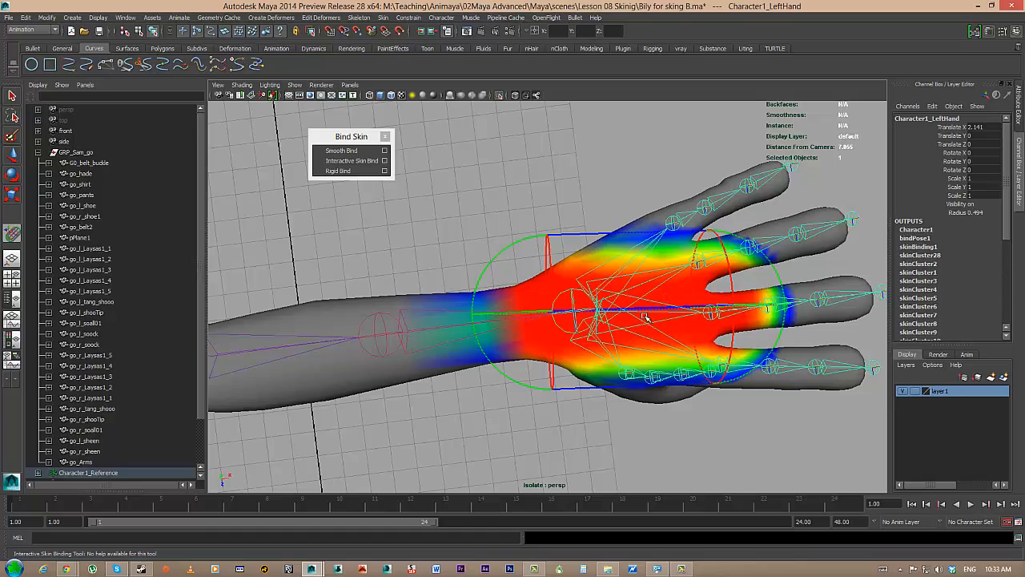
pyautogui.keyDown('alt'); pyautogui.moveTo(751, 310); pyautogui.dragTo(769, 298); pyautogui.keyUp('alt')
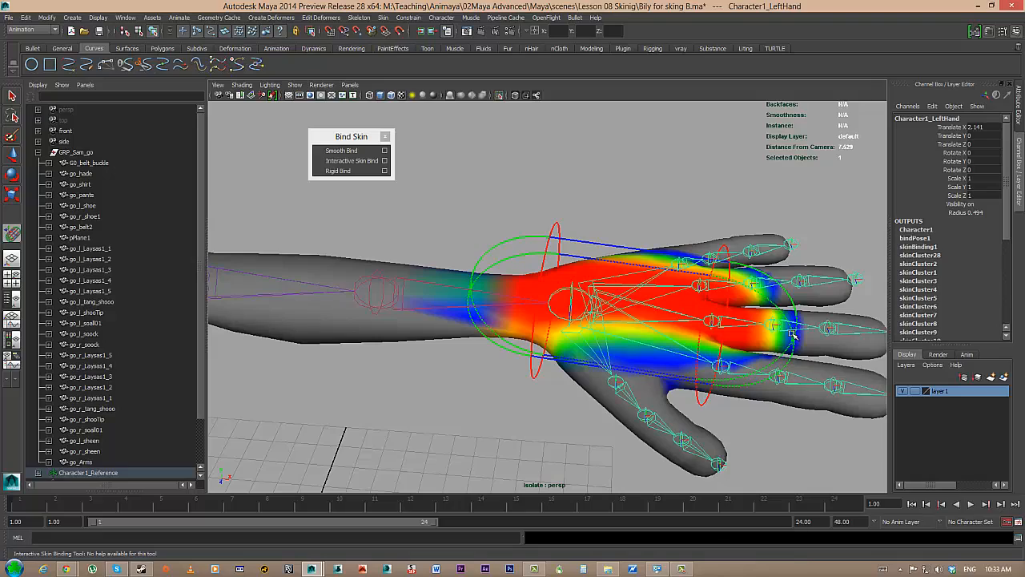
pyautogui.keyDown('alt'); pyautogui.moveTo(794, 335); pyautogui.dragTo(689, 305); pyautogui.keyUp('alt')
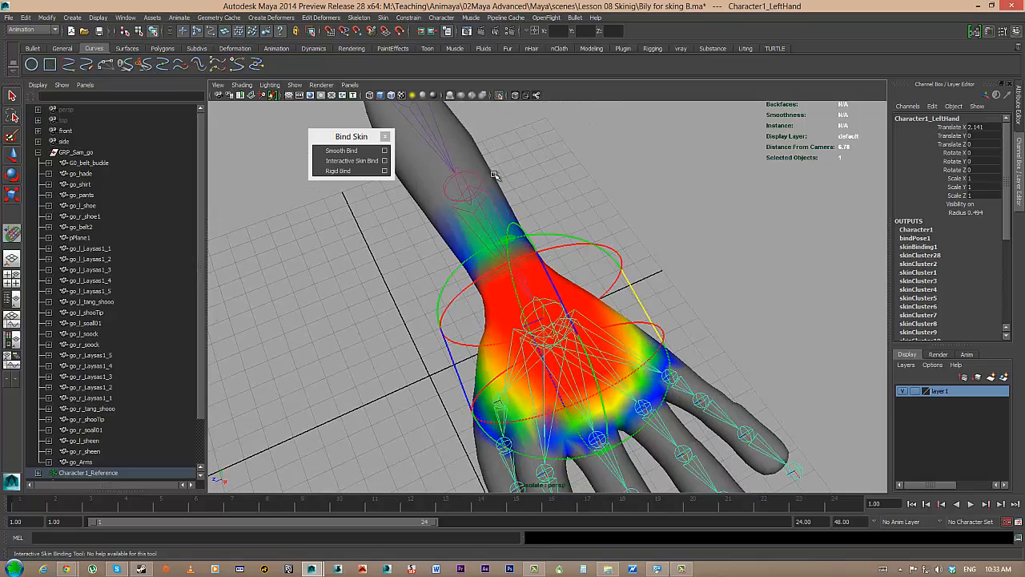
# Step: Exit the isolated view, show the transform manipulator on the hand's influence volume, and undo the repeated isolation
pyautogui.click(501, 96)
pyautogui.keyDown('alt'); pyautogui.moveTo(654, 251); pyautogui.dragTo(630, 295); pyautogui.keyUp('alt')
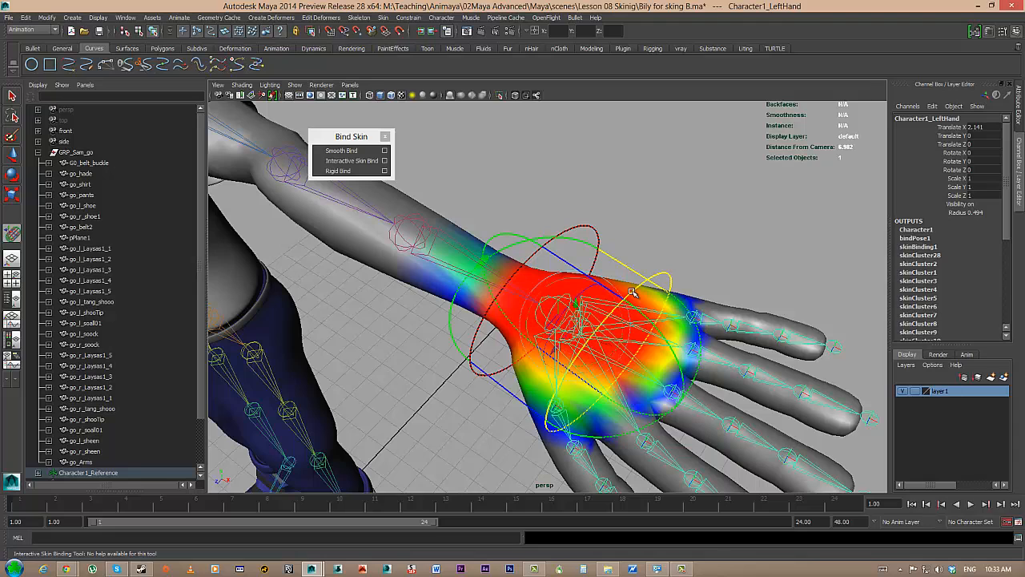
pyautogui.click(633, 294)
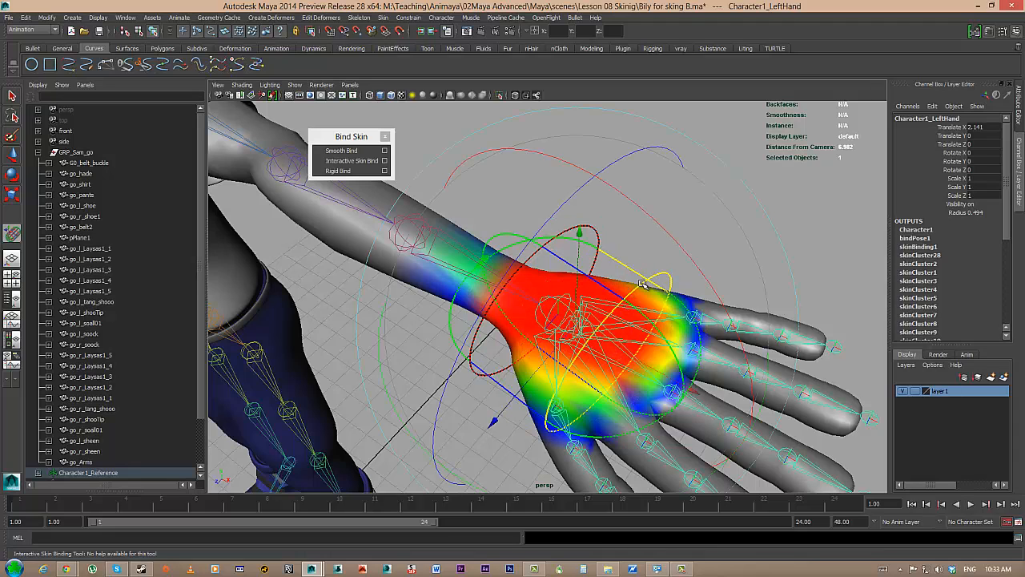
pyautogui.keyDown('alt'); pyautogui.moveTo(643, 284); pyautogui.dragTo(667, 267); pyautogui.keyUp('alt')
pyautogui.hotkey('ctrl', '1')
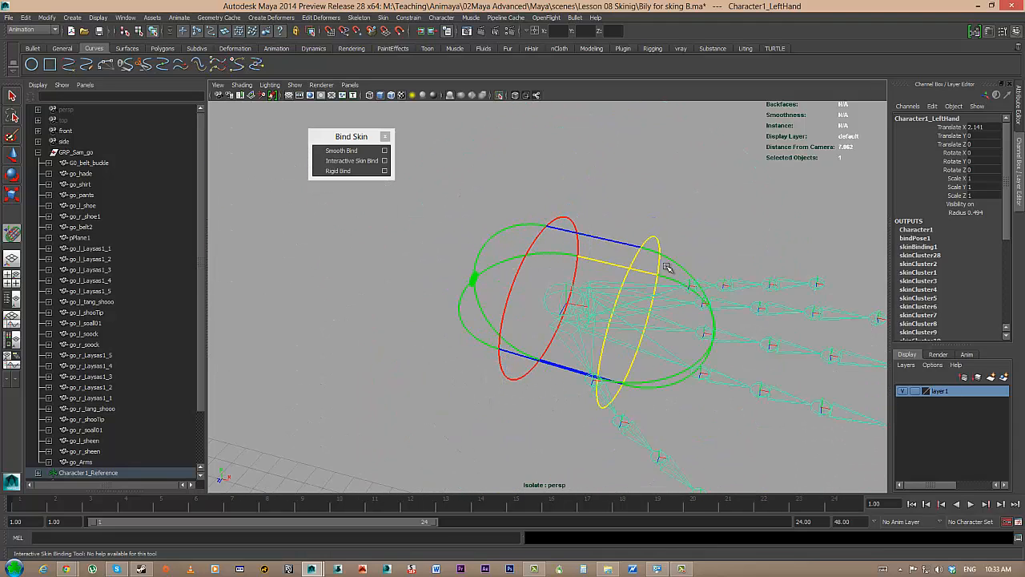
pyautogui.hotkey('ctrl', 'z')
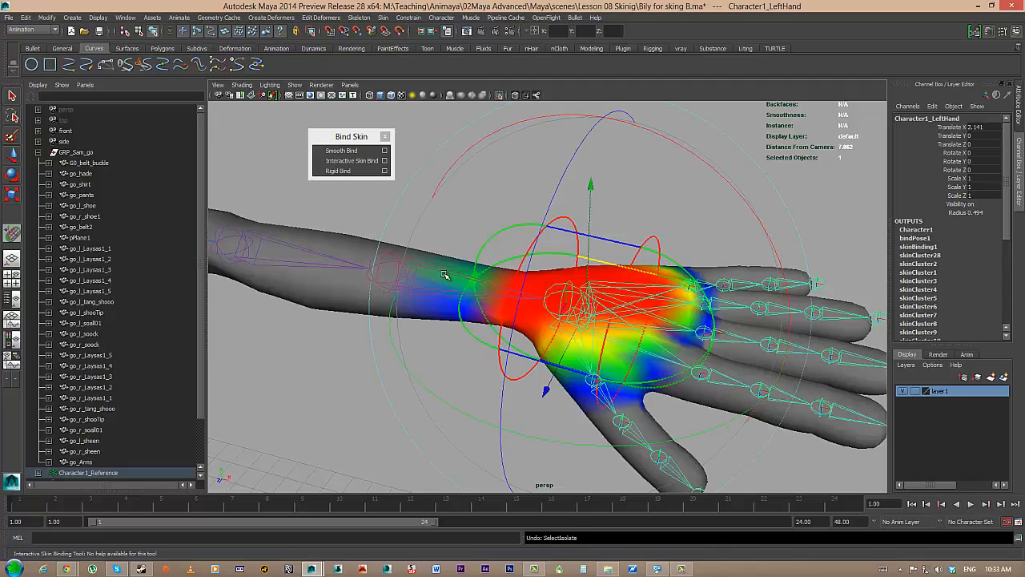
# Step: Reduce the display size of the transform manipulator around the left hand's influence volume
pyautogui.keyDown('alt'); pyautogui.moveTo(645, 275); pyautogui.dragTo(723, 274); pyautogui.keyUp('alt')
pyautogui.press('-')
pyautogui.press('-')
pyautogui.press('-')
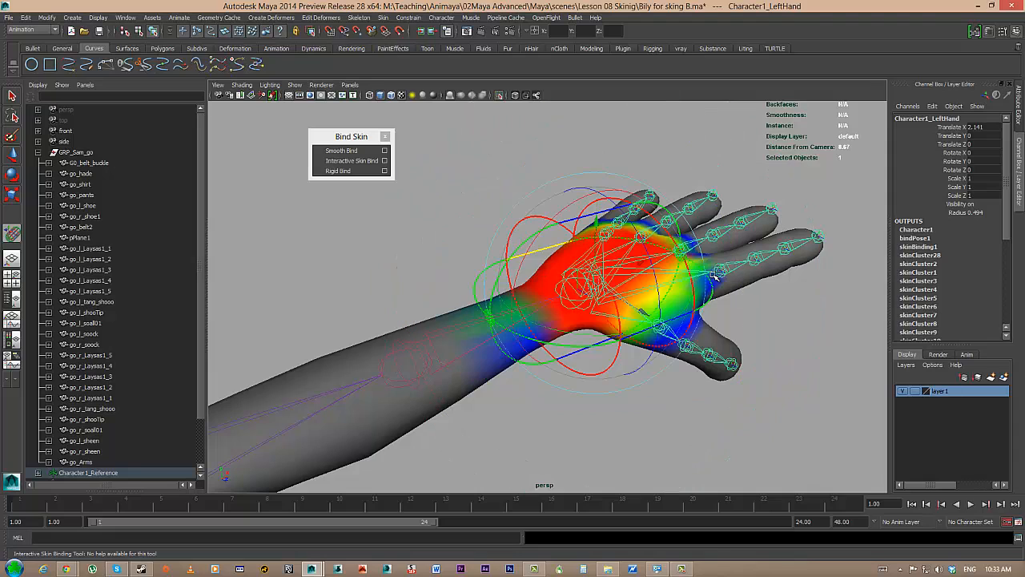
pyautogui.press('=')
pyautogui.press('=')
pyautogui.press('=')
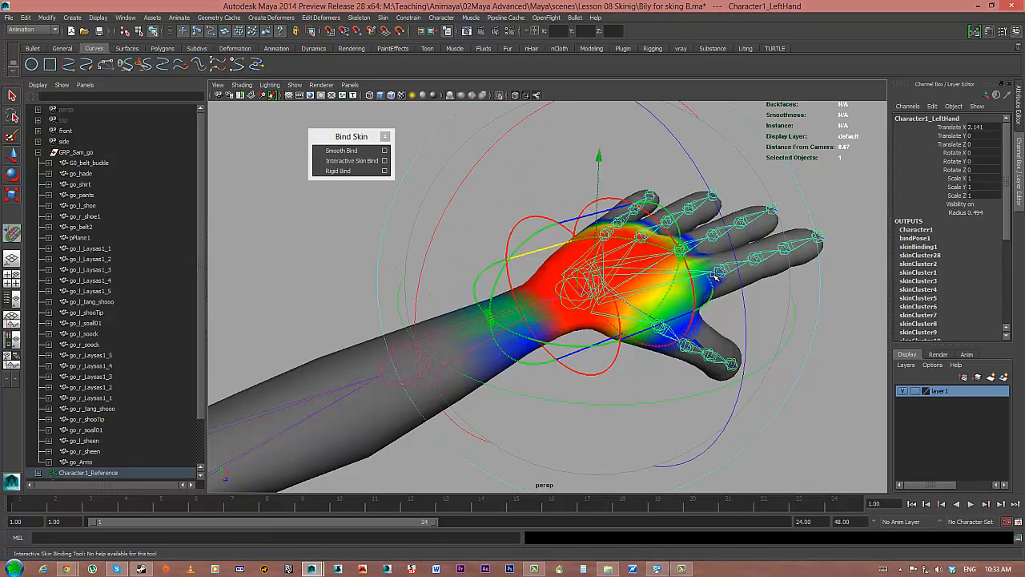
pyautogui.press('-')
pyautogui.press('-')
pyautogui.press('-')
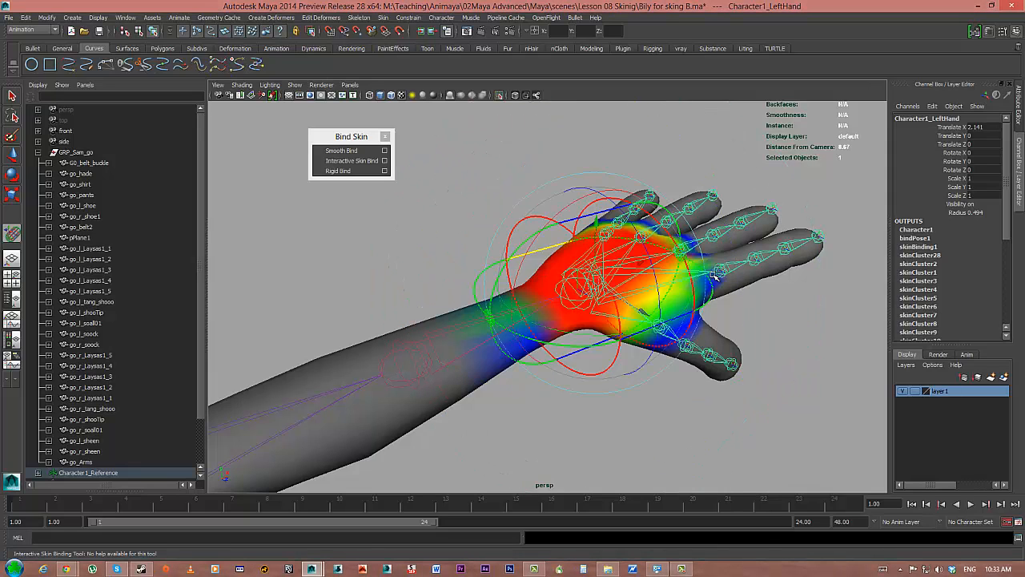
# Step: Rotate the left hand's influence volume slightly and pull its forearm-side end back to the wrist
pyautogui.keyDown('alt'); pyautogui.moveTo(709, 239); pyautogui.dragTo(653, 290); pyautogui.keyUp('alt')
pyautogui.keyDown('alt'); pyautogui.moveTo(733, 297); pyautogui.dragTo(640, 220); pyautogui.keyUp('alt')
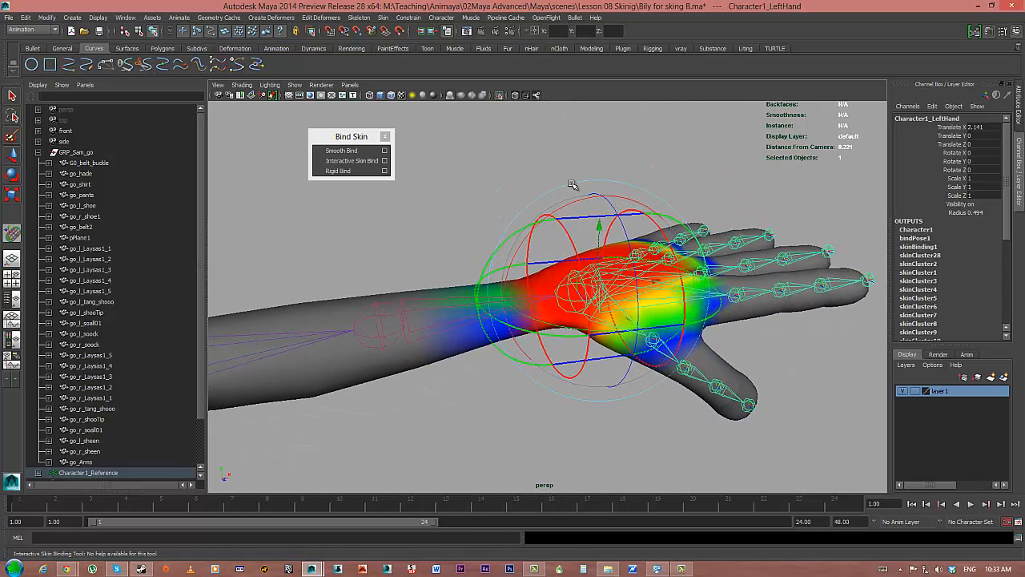
pyautogui.moveTo(576, 199); pyautogui.dragTo(578, 201)
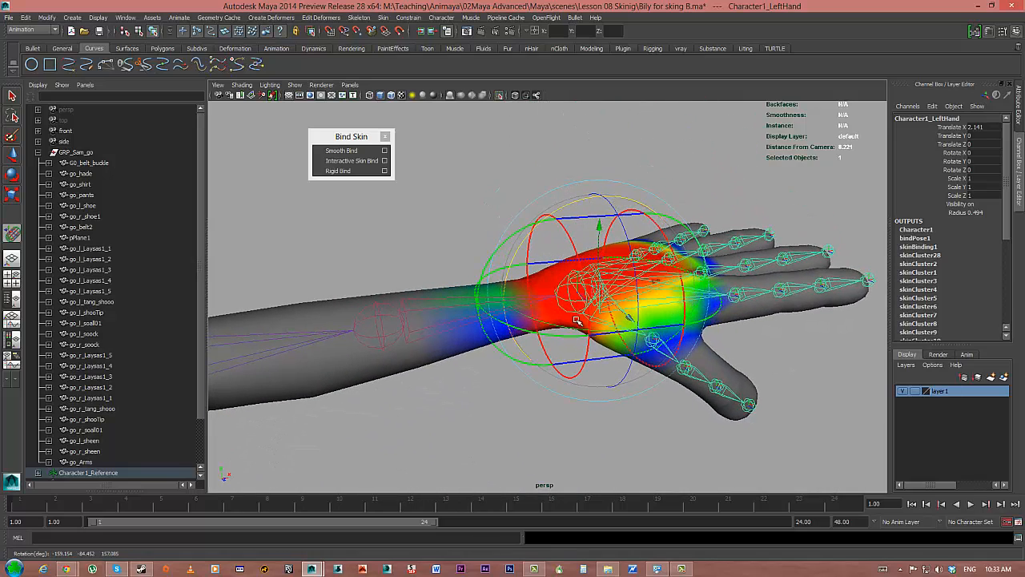
pyautogui.keyDown('alt'); pyautogui.moveTo(581, 336); pyautogui.dragTo(714, 306); pyautogui.keyUp('alt')
pyautogui.keyDown('alt'); pyautogui.moveTo(621, 278); pyautogui.dragTo(646, 309); pyautogui.keyUp('alt')
pyautogui.moveTo(575, 374); pyautogui.dragTo(623, 192)
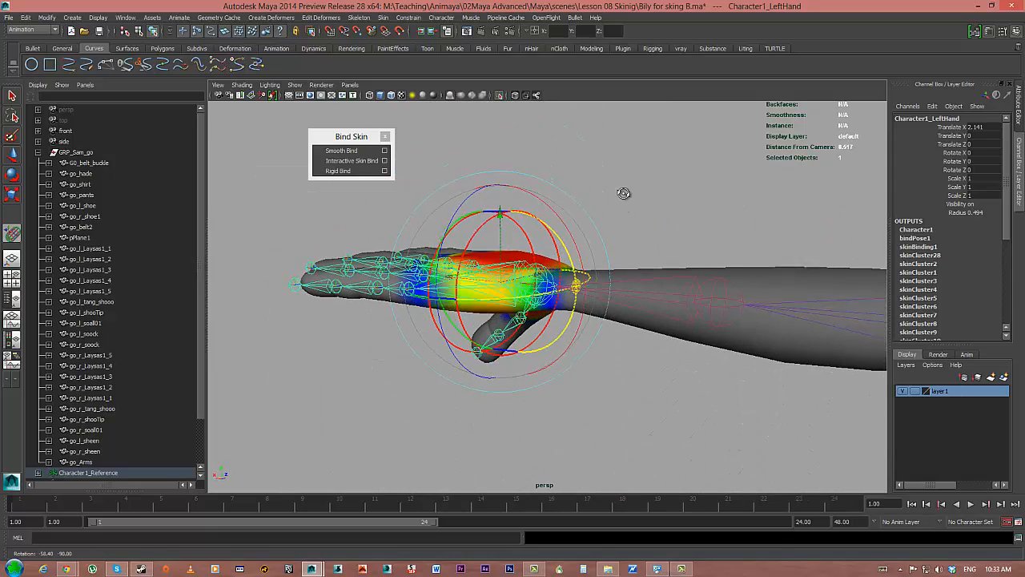
pyautogui.moveTo(502, 217); pyautogui.dragTo(571, 254)
# Step: Select the left pinky's first joint and narrow the palm-side end of its influence volume away from the ring finger
pyautogui.click(732, 255)
pyautogui.keyDown('alt'); pyautogui.moveTo(735, 259); pyautogui.dragTo(705, 320); pyautogui.keyUp('alt')
pyautogui.keyDown('alt'); pyautogui.moveTo(705, 320); pyautogui.dragTo(789, 329, button='right'); pyautogui.keyUp('alt')
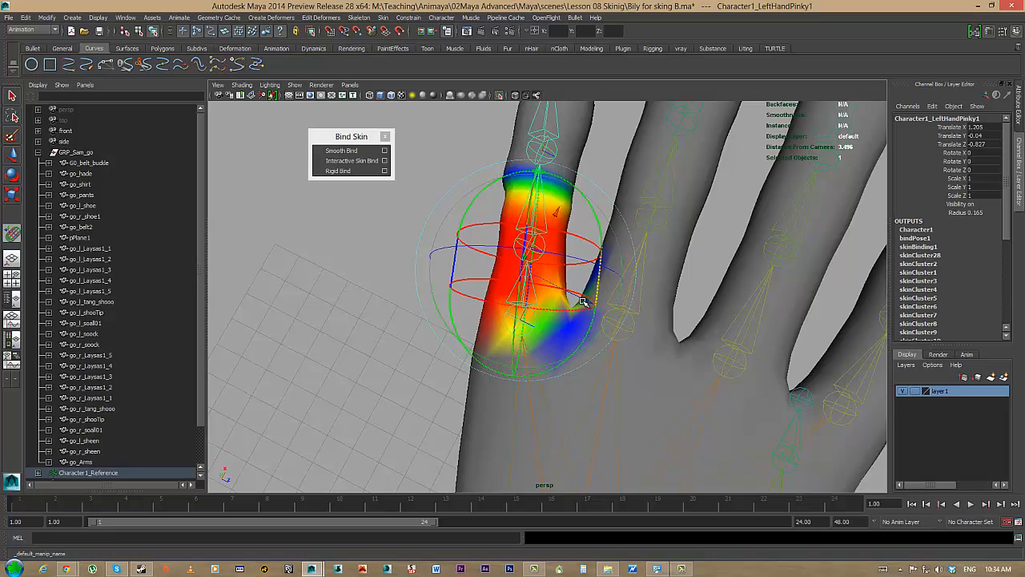
pyautogui.moveTo(585, 303); pyautogui.dragTo(587, 297)
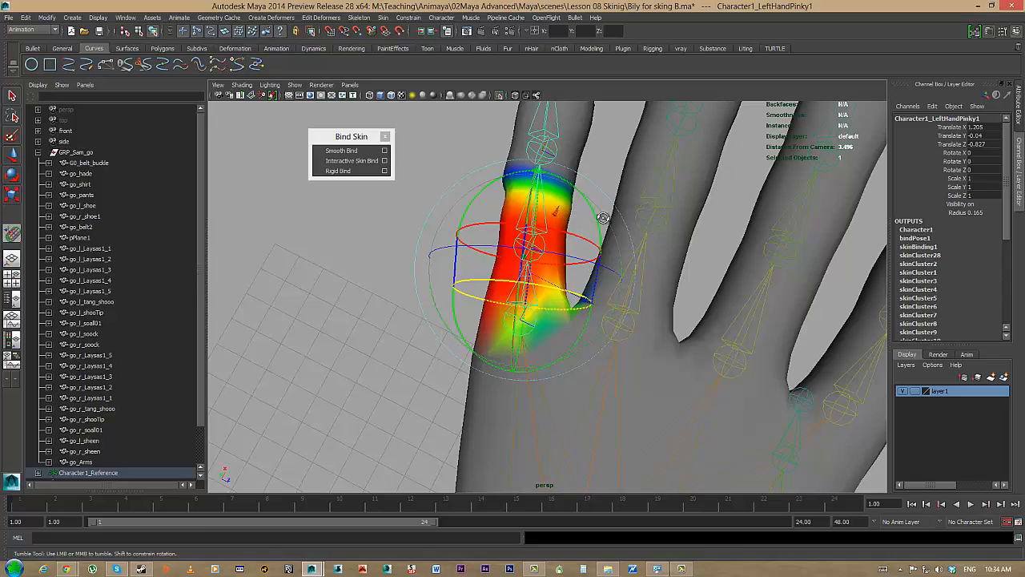
pyautogui.keyDown('alt'); pyautogui.moveTo(602, 217); pyautogui.dragTo(719, 207); pyautogui.keyUp('alt')
pyautogui.keyDown('alt'); pyautogui.moveTo(435, 306); pyautogui.dragTo(605, 394); pyautogui.keyUp('alt')
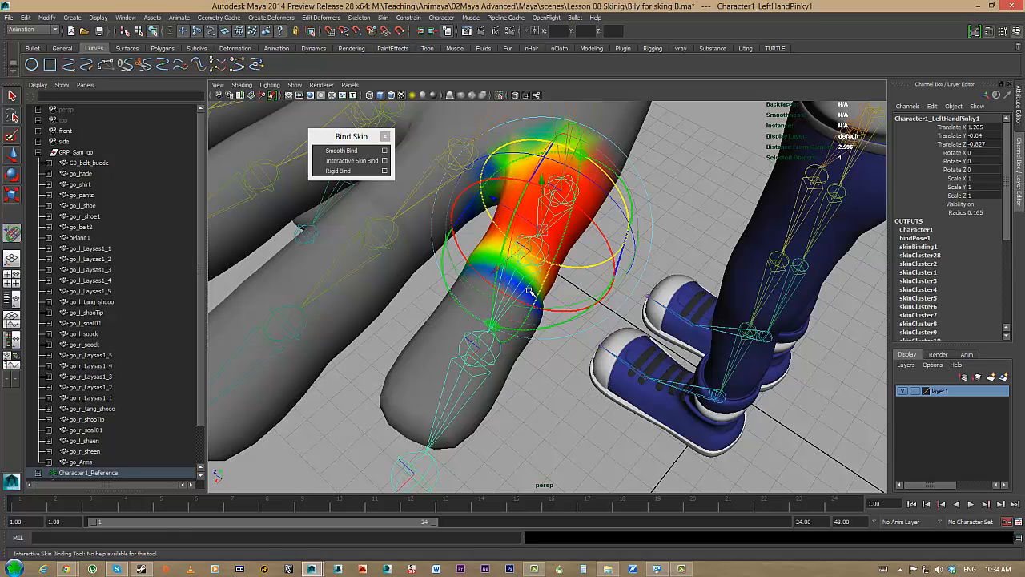
# Step: Inspect the left pinky's second-joint influence, then reselect the first joint and adjust the fingertip-side end of its influence volume
pyautogui.click(543, 383)
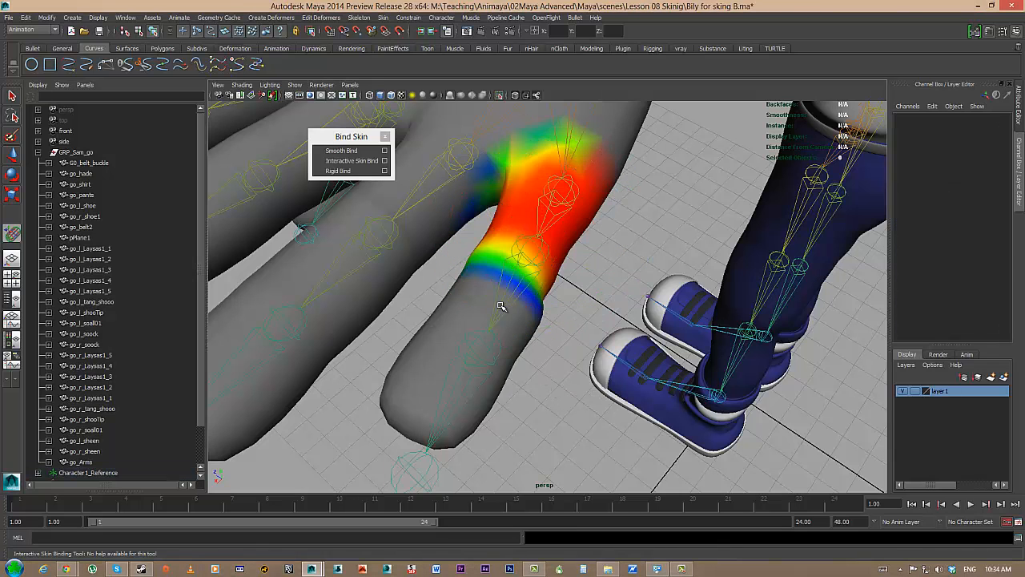
pyautogui.click(502, 305)
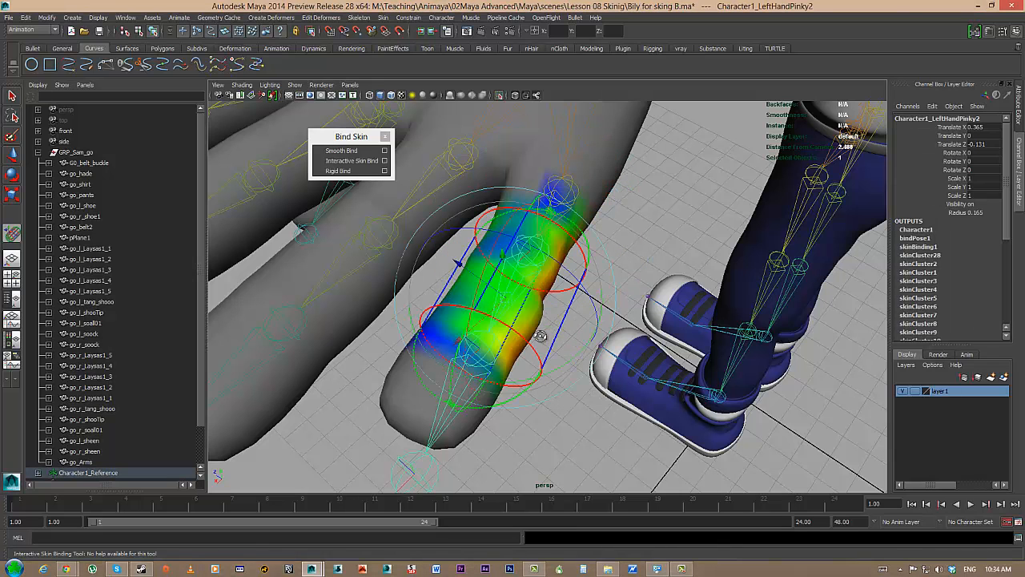
pyautogui.keyDown('alt'); pyautogui.moveTo(541, 336); pyautogui.dragTo(625, 353); pyautogui.keyUp('alt')
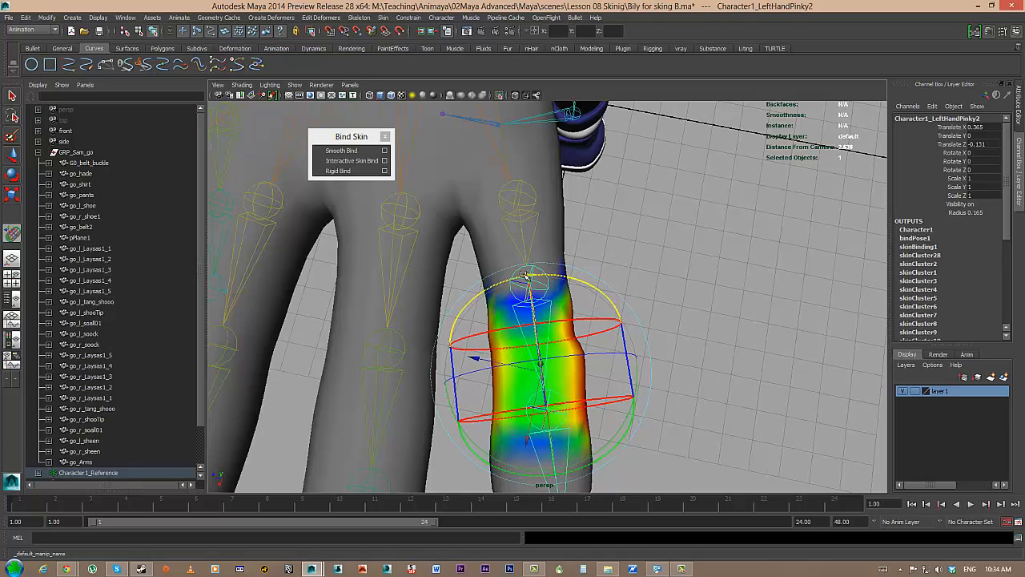
pyautogui.keyDown('alt'); pyautogui.moveTo(529, 228); pyautogui.dragTo(506, 290); pyautogui.keyUp('alt')
pyautogui.click(507, 290)
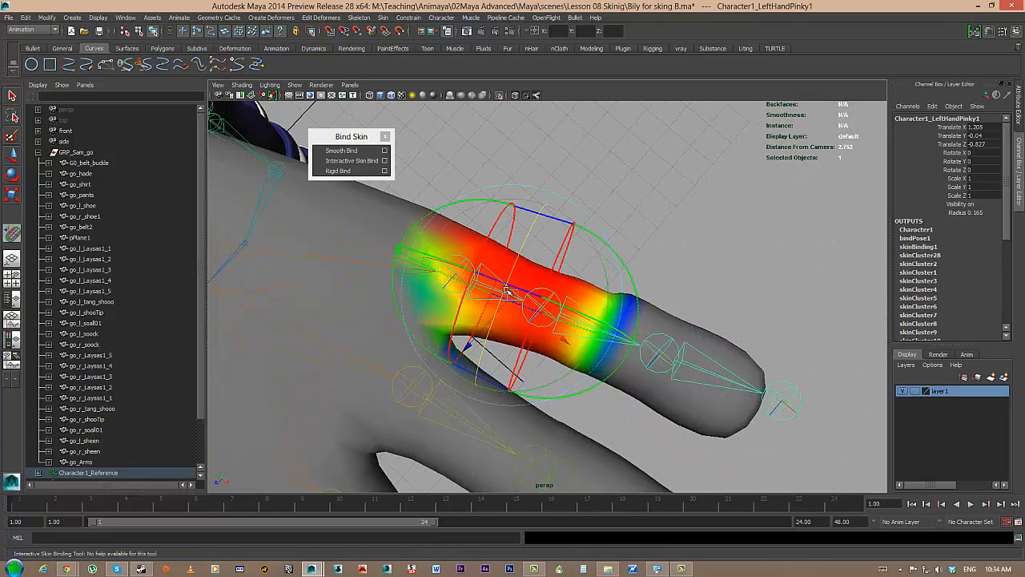
pyautogui.moveTo(632, 347); pyautogui.dragTo(614, 291)
# Step: Select the left pinky's second joint and shorten its influence volume at both ends to fit the middle segment
pyautogui.click(605, 349)
pyautogui.keyDown('alt'); pyautogui.moveTo(703, 381); pyautogui.dragTo(592, 296, button='middle'); pyautogui.keyUp('alt')
pyautogui.keyDown('alt'); pyautogui.moveTo(501, 277); pyautogui.dragTo(479, 151); pyautogui.keyUp('alt')
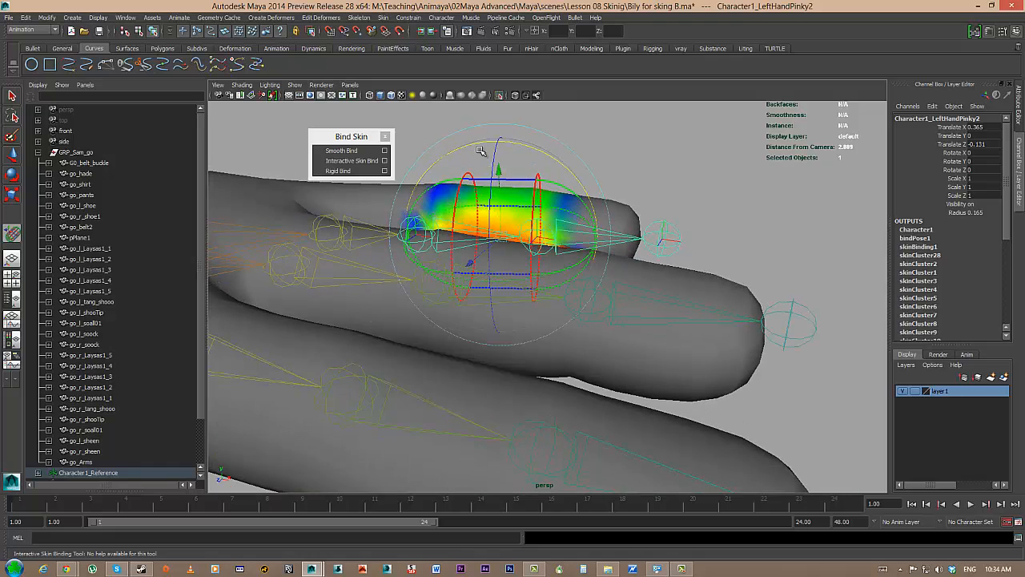
pyautogui.keyDown('alt'); pyautogui.moveTo(512, 181); pyautogui.dragTo(533, 196); pyautogui.keyUp('alt')
pyautogui.moveTo(596, 270); pyautogui.dragTo(564, 274)
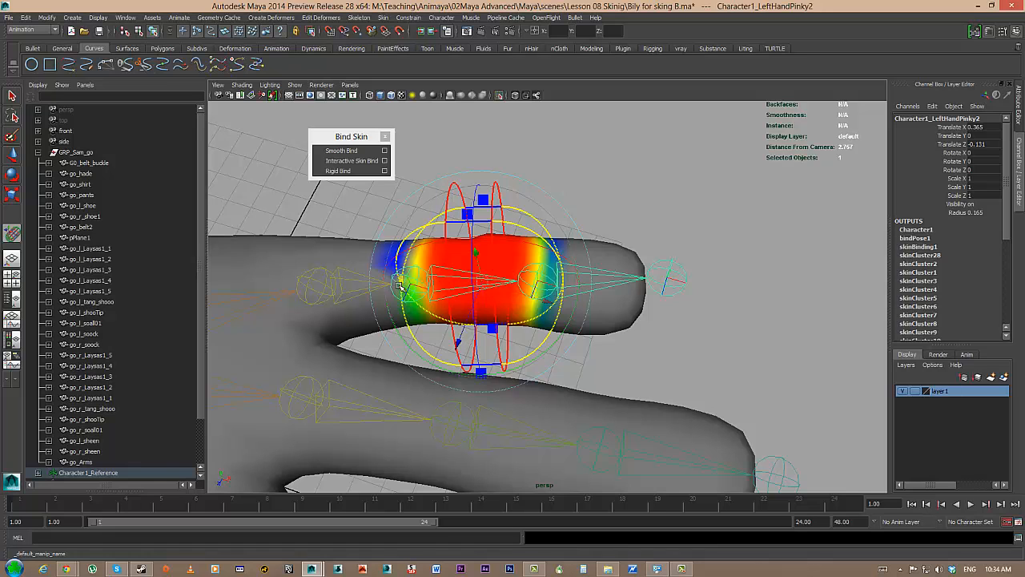
pyautogui.moveTo(400, 285); pyautogui.dragTo(414, 285)
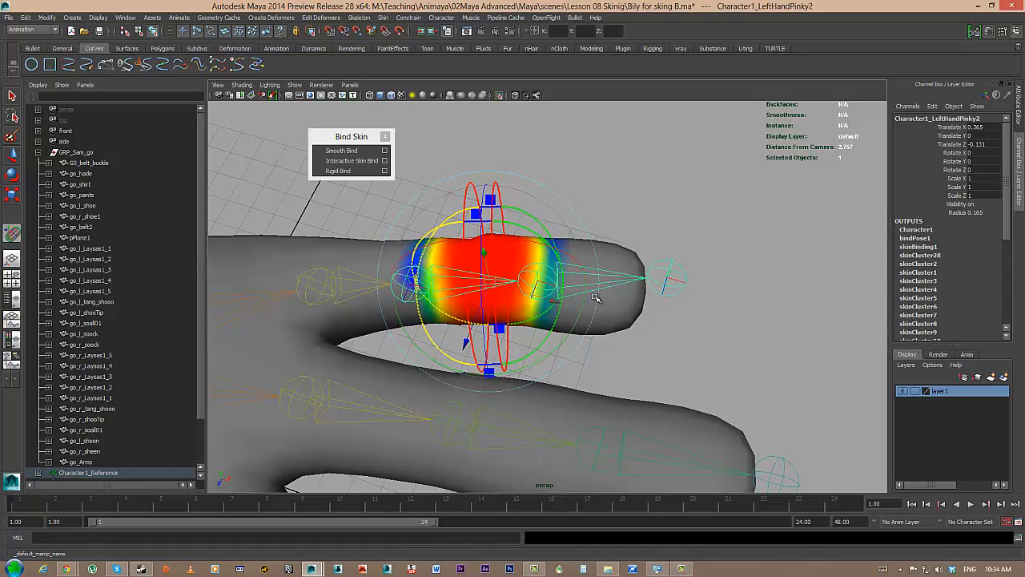
# Step: Select the left pinky's third joint, widen its influence volume around the fingertip and pull its base-side end toward the tip
pyautogui.keyDown('alt'); pyautogui.moveTo(595, 297); pyautogui.dragTo(567, 303); pyautogui.keyUp('alt')
pyautogui.click(616, 304)
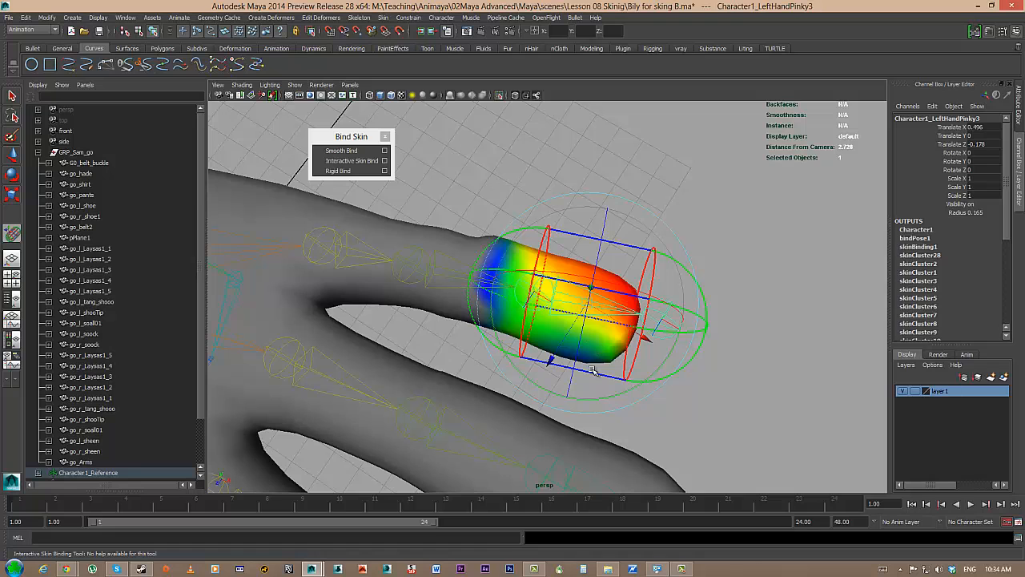
pyautogui.moveTo(578, 370); pyautogui.dragTo(557, 412)
pyautogui.keyDown('alt'); pyautogui.moveTo(624, 328); pyautogui.dragTo(611, 173); pyautogui.keyUp('alt')
pyautogui.moveTo(473, 273); pyautogui.dragTo(627, 318)
# Step: Select the left ring finger's first joint and pull the fingertip-side end of its influence volume back toward the second joint
pyautogui.keyDown('alt'); pyautogui.moveTo(627, 318); pyautogui.dragTo(518, 192, button='middle'); pyautogui.keyUp('alt')
pyautogui.keyDown('alt'); pyautogui.moveTo(537, 210); pyautogui.dragTo(481, 243, button='right'); pyautogui.keyUp('alt')
pyautogui.keyDown('alt'); pyautogui.moveTo(534, 299); pyautogui.dragTo(506, 232, button='middle'); pyautogui.keyUp('alt')
pyautogui.keyDown('alt'); pyautogui.moveTo(505, 233); pyautogui.dragTo(451, 232, button='right'); pyautogui.keyUp('alt')
pyautogui.keyDown('alt'); pyautogui.moveTo(452, 233); pyautogui.dragTo(482, 257); pyautogui.keyUp('alt')
pyautogui.click(526, 290)
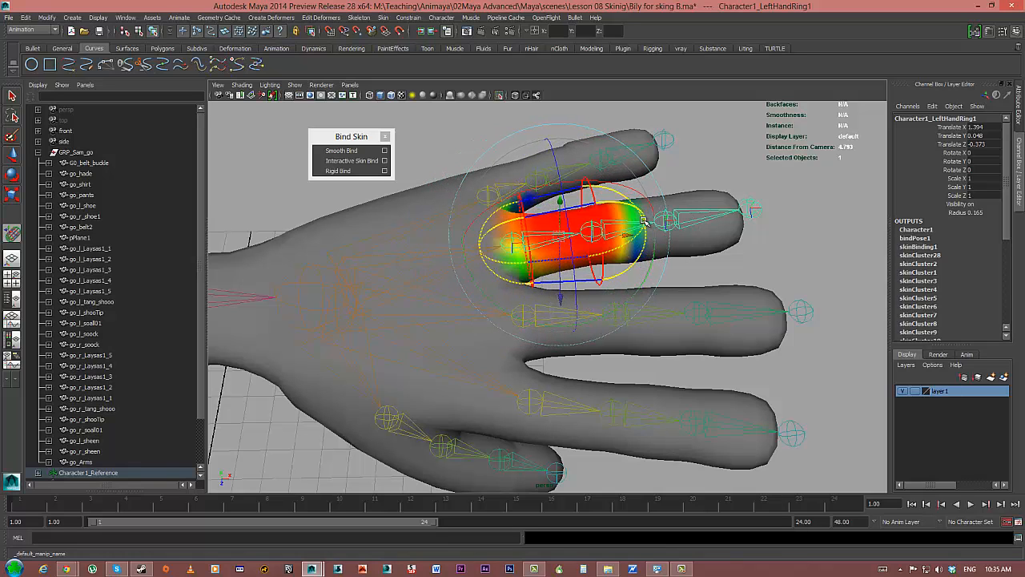
pyautogui.moveTo(643, 220); pyautogui.dragTo(617, 228)
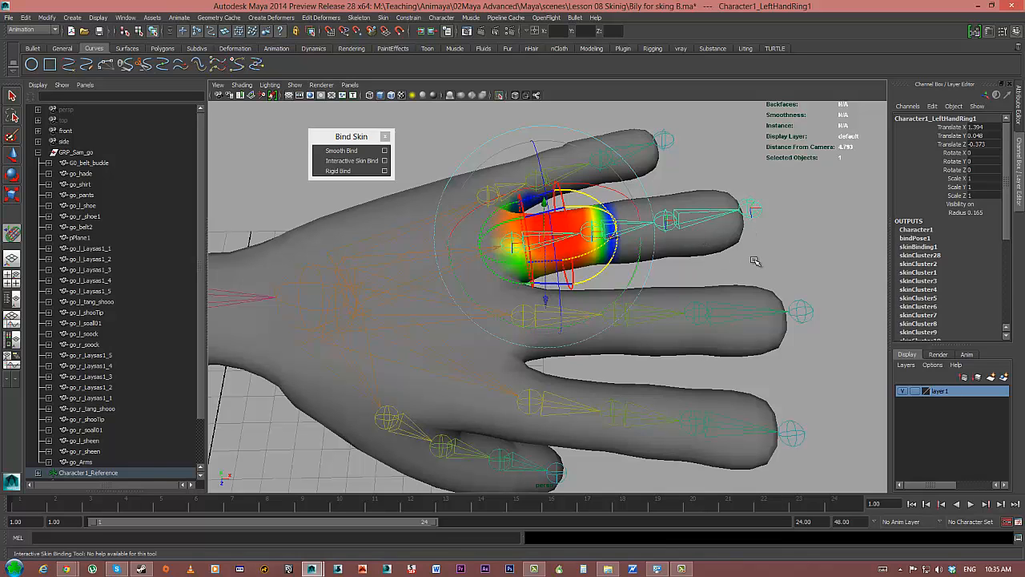
# Step: Select the left ring finger's second joint and shorten its influence volume at both ends
pyautogui.click(633, 246)
pyautogui.keyDown('alt'); pyautogui.moveTo(633, 264); pyautogui.dragTo(517, 260); pyautogui.keyUp('alt')
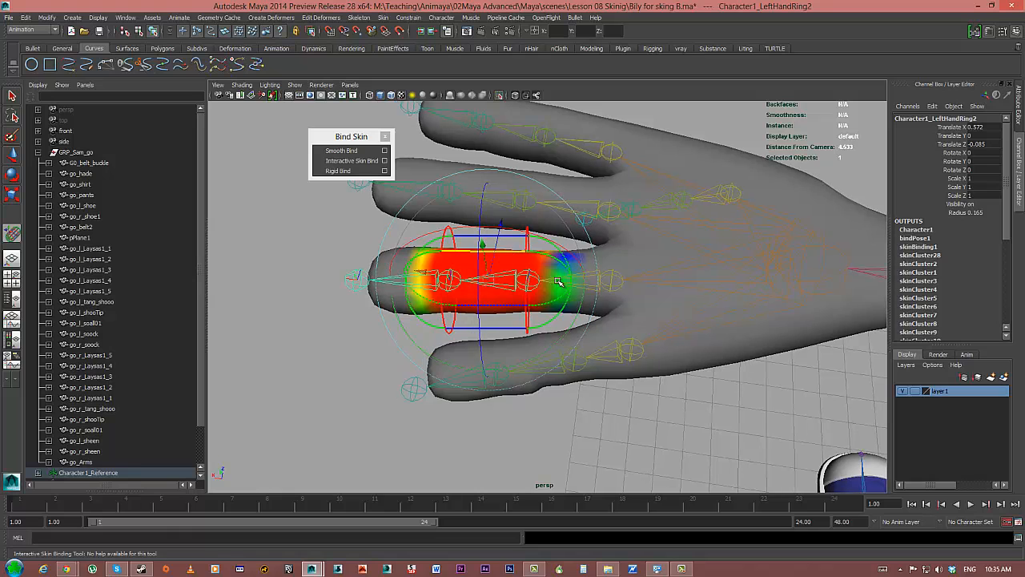
pyautogui.moveTo(570, 279); pyautogui.dragTo(552, 278)
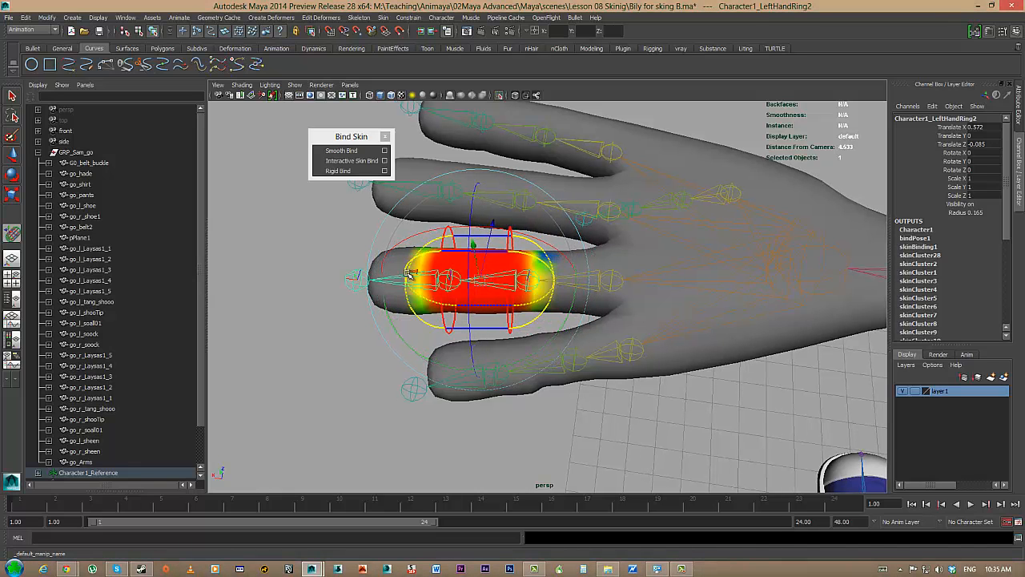
pyautogui.moveTo(407, 278); pyautogui.dragTo(418, 279)
# Step: Select the left ring finger's third joint, pull the base-side end of its influence volume toward the fingertip, and clear the selection
pyautogui.keyDown('alt'); pyautogui.moveTo(360, 286); pyautogui.dragTo(448, 277, button='middle'); pyautogui.keyUp('alt')
pyautogui.keyDown('alt'); pyautogui.moveTo(447, 278); pyautogui.dragTo(403, 276, button='right'); pyautogui.keyUp('alt')
pyautogui.click(515, 269)
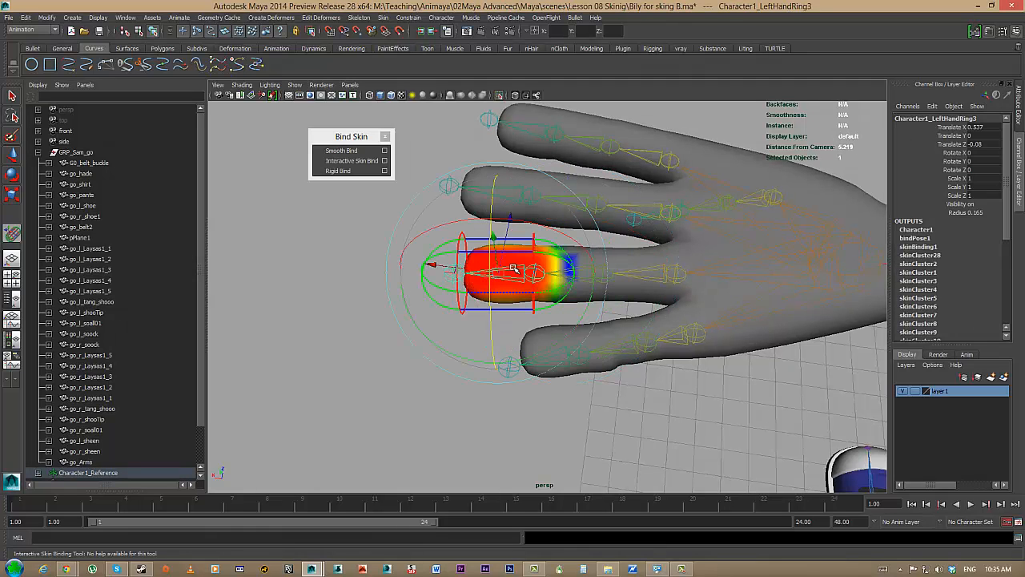
pyautogui.moveTo(573, 273); pyautogui.dragTo(544, 273)
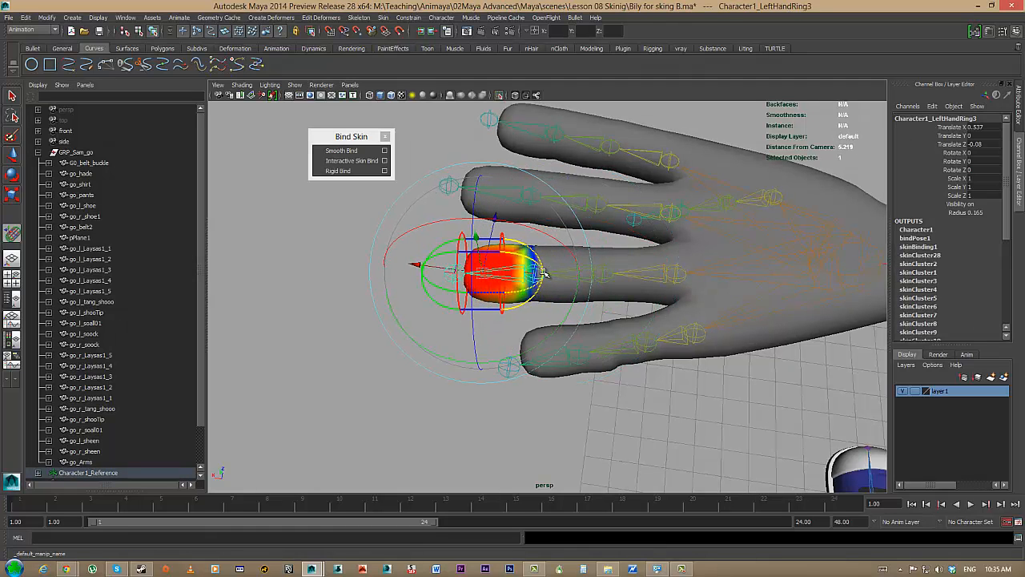
pyautogui.keyDown('alt'); pyautogui.moveTo(470, 290); pyautogui.dragTo(596, 365); pyautogui.keyUp('alt')
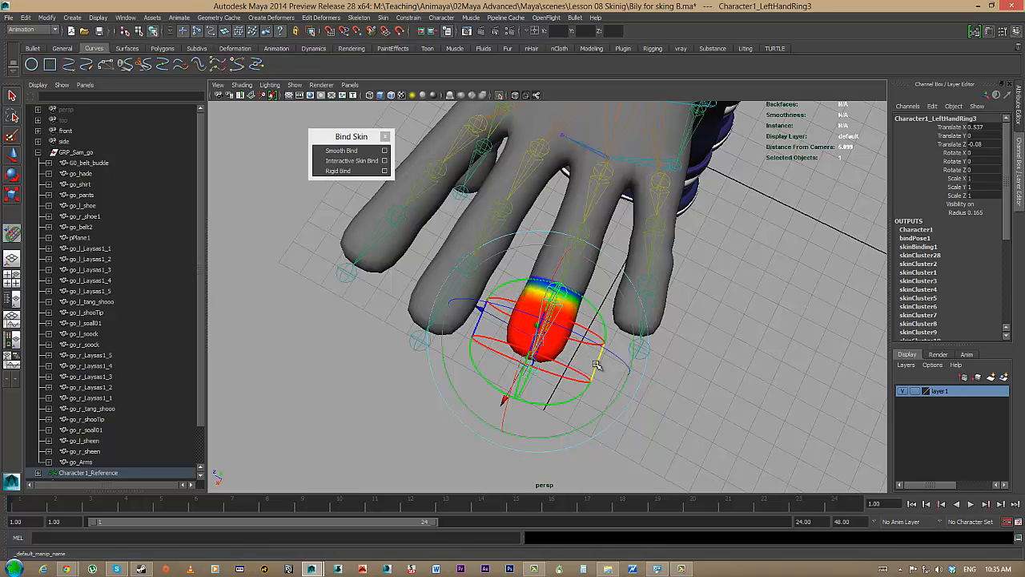
pyautogui.click(531, 372)
pyautogui.click(694, 399)
# Step: Leave interactive binding and rotate the left hand joint downward at the wrist to test the deformation
pyautogui.keyDown('alt'); pyautogui.moveTo(678, 384); pyautogui.dragTo(533, 322); pyautogui.keyUp('alt')
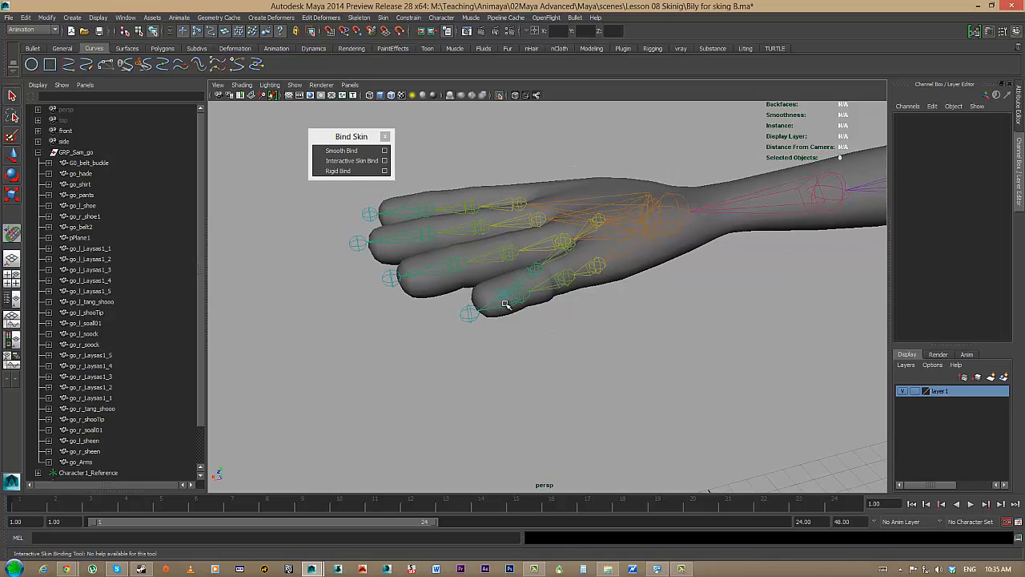
pyautogui.press('q')
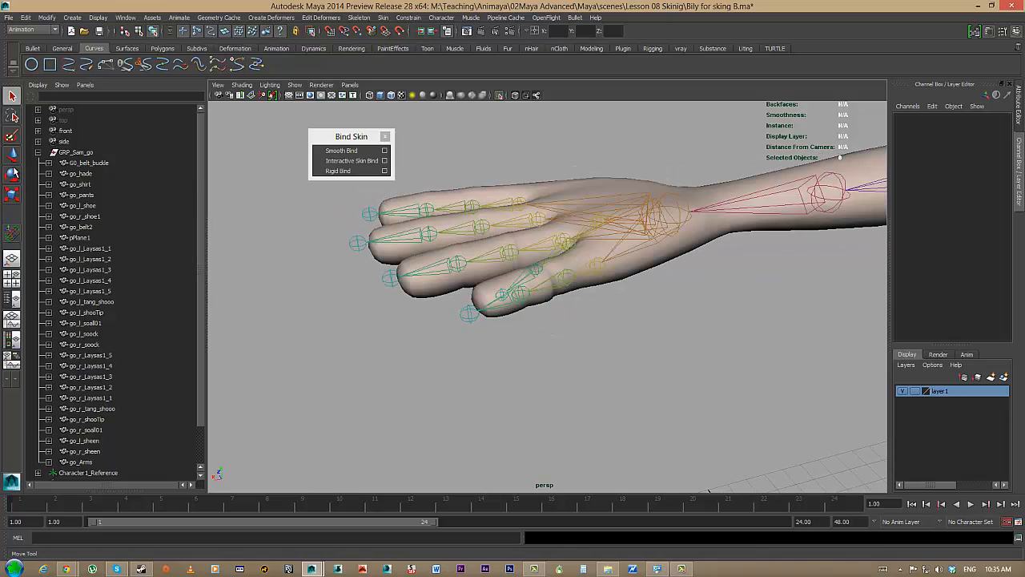
pyautogui.press('w')
pyautogui.keyDown('alt'); pyautogui.moveTo(667, 293); pyautogui.dragTo(641, 287); pyautogui.keyUp('alt')
pyautogui.click(630, 216)
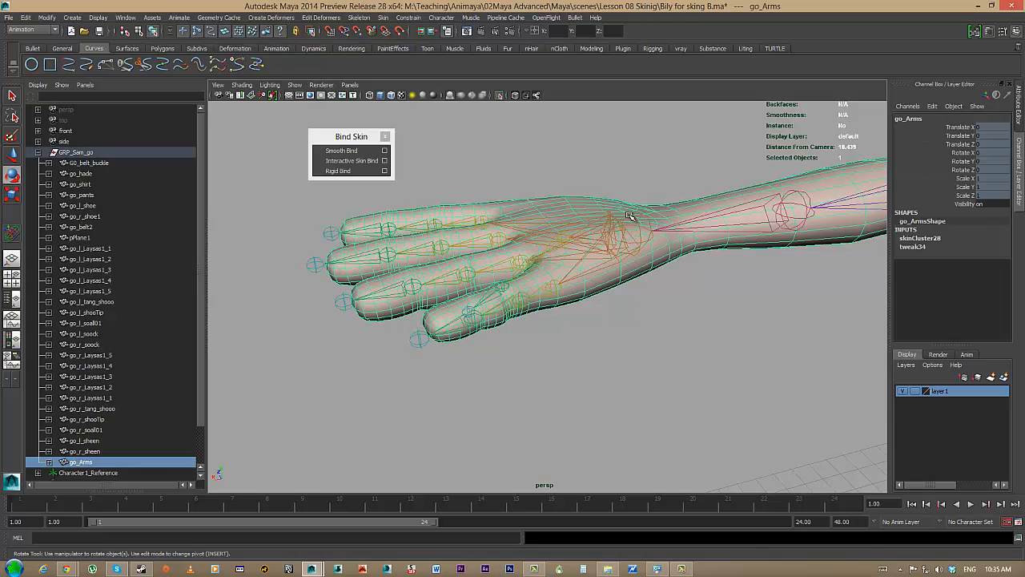
pyautogui.click(630, 216)
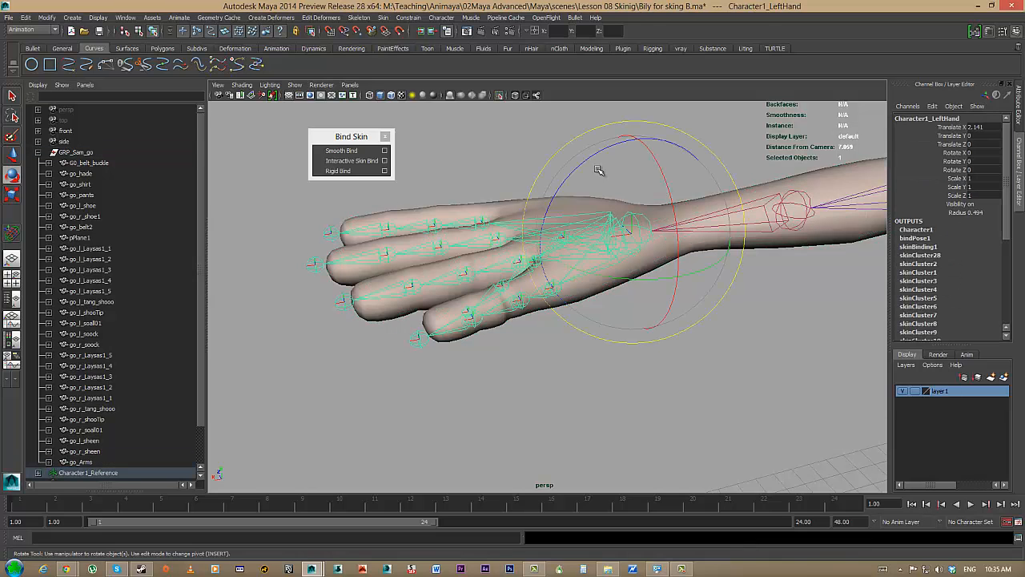
pyautogui.moveTo(598, 170); pyautogui.dragTo(675, 330)
pyautogui.keyDown('alt'); pyautogui.moveTo(746, 338); pyautogui.dragTo(600, 336); pyautogui.keyUp('alt')
# Step: Curl the left pinky toward the palm by rotating its first, second and third joints
pyautogui.click(579, 293)
pyautogui.click(609, 322)
pyautogui.moveTo(559, 308); pyautogui.dragTo(626, 387)
pyautogui.click(724, 391)
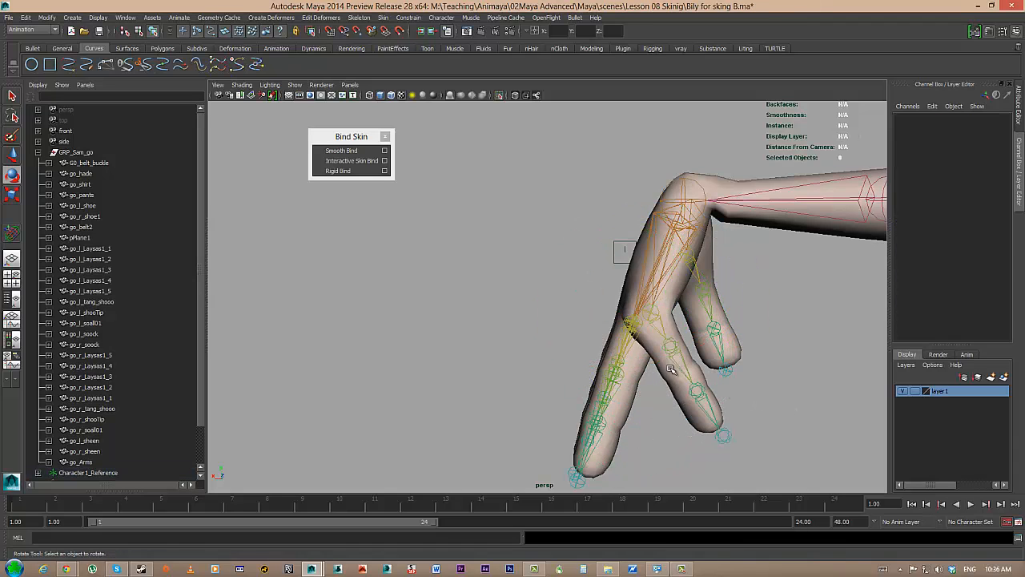
pyautogui.click(671, 368)
pyautogui.moveTo(599, 351); pyautogui.dragTo(705, 424)
pyautogui.keyDown('alt'); pyautogui.moveTo(787, 416); pyautogui.dragTo(678, 375, button='middle'); pyautogui.keyUp('alt')
pyautogui.click(678, 377)
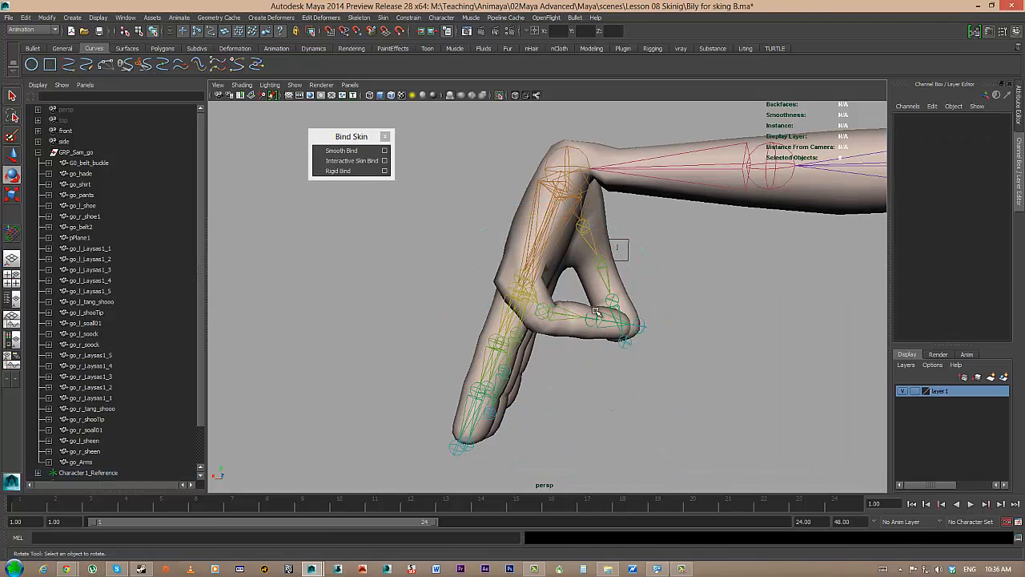
pyautogui.click(594, 314)
pyautogui.moveTo(534, 262); pyautogui.dragTo(703, 394)
pyautogui.click(638, 398)
# Step: Curl the left middle finger by rotating its second joint inward and its third joint about -46 degrees in Z
pyautogui.keyDown('alt'); pyautogui.moveTo(639, 398); pyautogui.dragTo(605, 337); pyautogui.keyUp('alt')
pyautogui.click(545, 329)
pyautogui.click(437, 386)
pyautogui.click(544, 368)
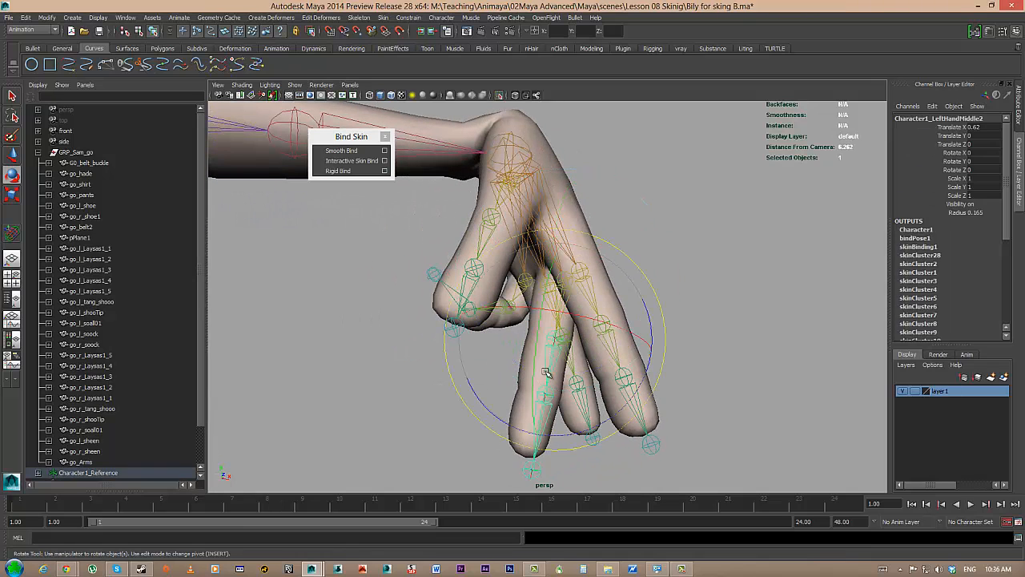
pyautogui.moveTo(491, 406); pyautogui.dragTo(376, 340)
pyautogui.click(375, 340)
pyautogui.click(501, 380)
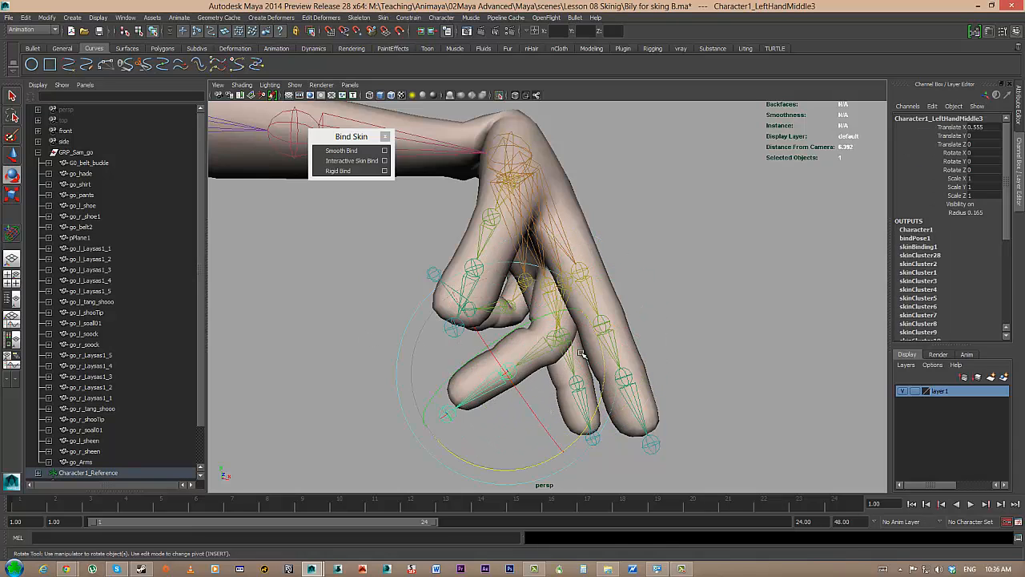
pyautogui.moveTo(597, 353); pyautogui.dragTo(528, 357)
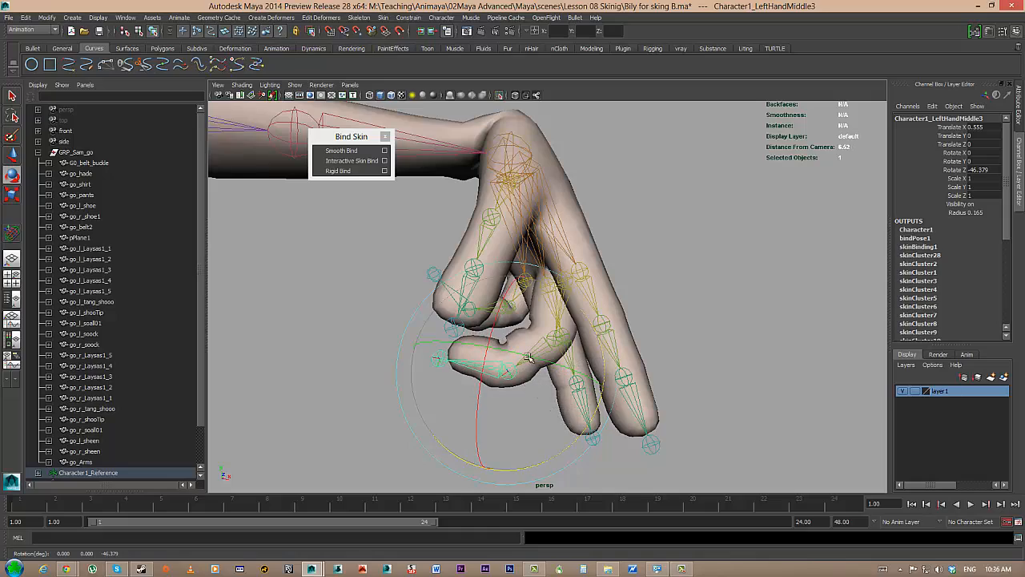
# Step: Return the left hand and finger joints to their original straight pose
pyautogui.keyDown('alt'); pyautogui.moveTo(623, 340); pyautogui.dragTo(567, 218); pyautogui.keyUp('alt')
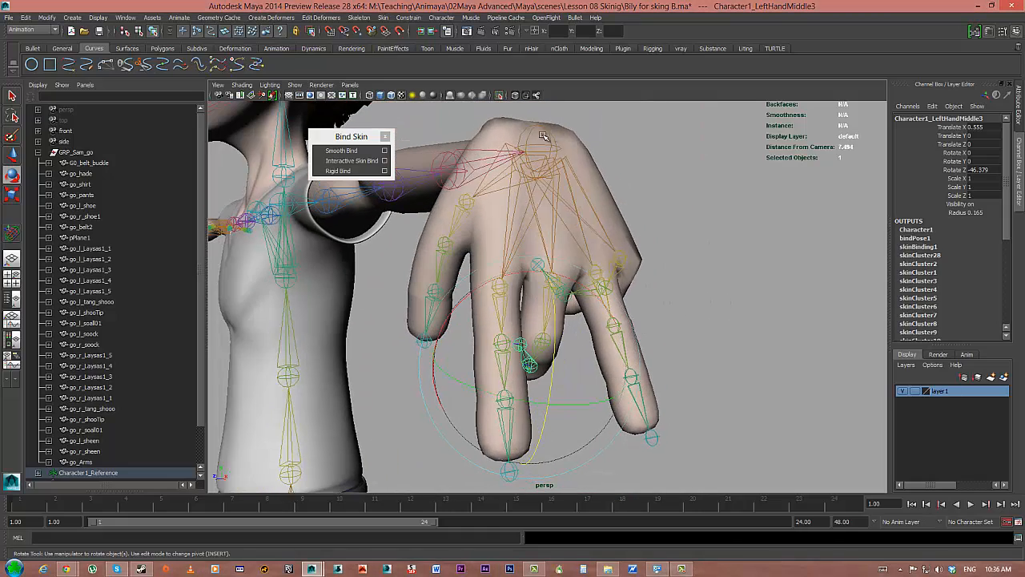
pyautogui.moveTo(553, 137); pyautogui.dragTo(619, 136, button='right')
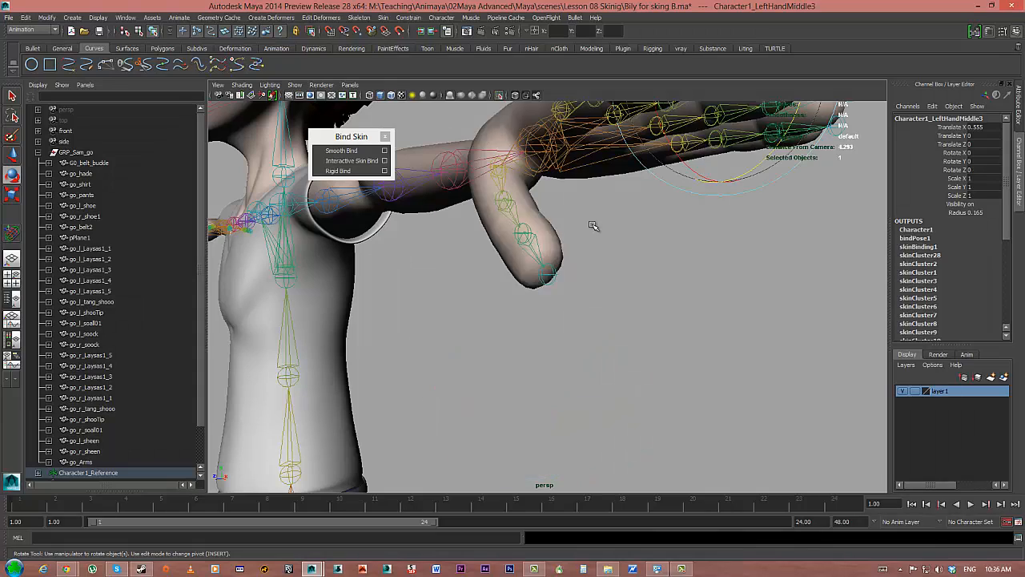
pyautogui.keyDown('alt'); pyautogui.moveTo(593, 225); pyautogui.dragTo(749, 382, button='middle'); pyautogui.keyUp('alt')
pyautogui.keyDown('alt'); pyautogui.moveTo(748, 382); pyautogui.dragTo(625, 383, button='right'); pyautogui.keyUp('alt')
pyautogui.keyDown('alt'); pyautogui.moveTo(625, 383); pyautogui.dragTo(575, 279); pyautogui.keyUp('alt')
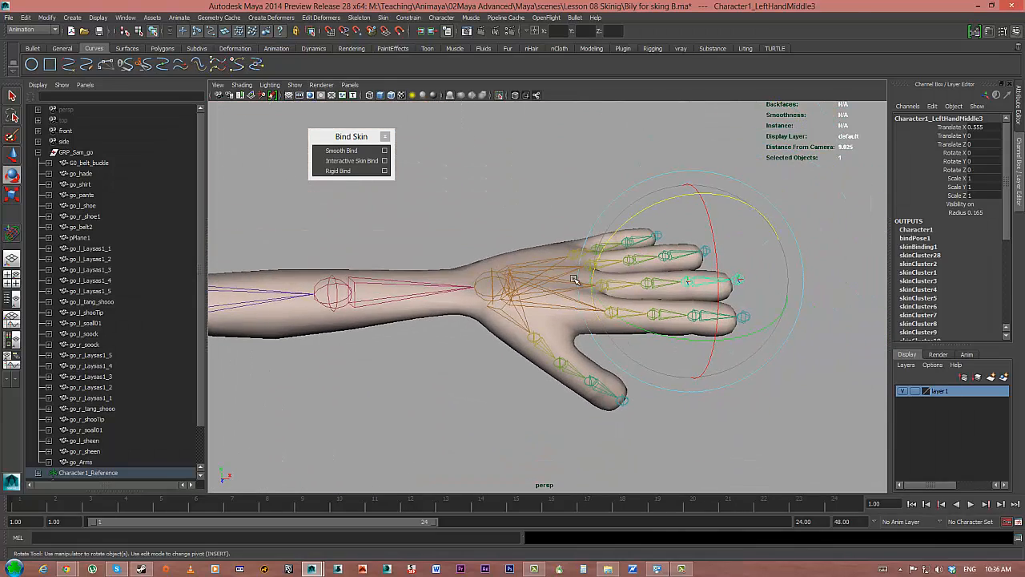
pyautogui.keyDown('alt'); pyautogui.moveTo(495, 261); pyautogui.dragTo(687, 272, button='middle'); pyautogui.keyUp('alt')
pyautogui.keyDown('alt'); pyautogui.moveTo(688, 273); pyautogui.dragTo(419, 273, button='right'); pyautogui.keyUp('alt')
pyautogui.keyDown('alt'); pyautogui.moveTo(419, 272); pyautogui.dragTo(570, 243, button='middle'); pyautogui.keyUp('alt')
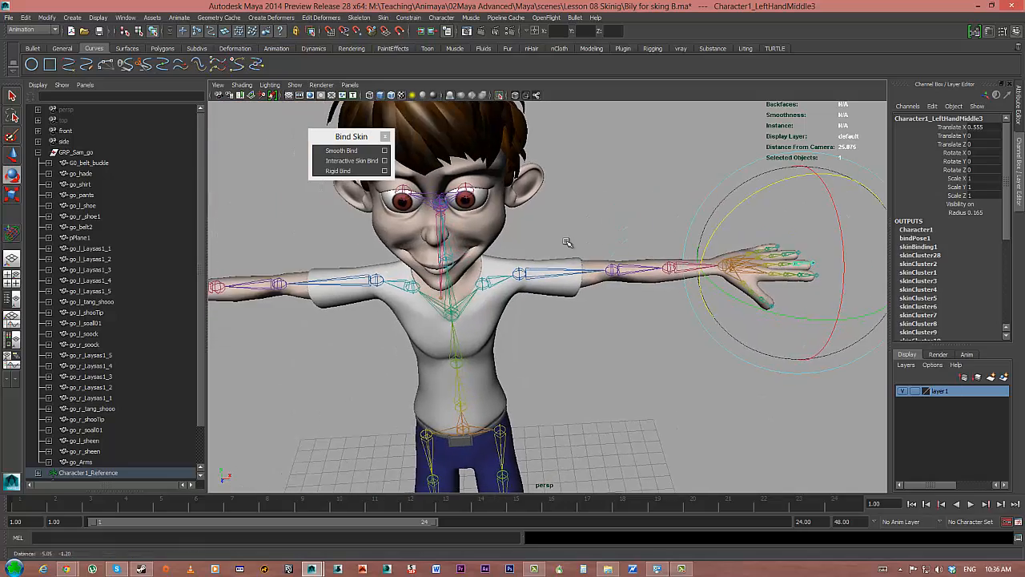
pyautogui.keyDown('alt'); pyautogui.moveTo(567, 311); pyautogui.dragTo(618, 332); pyautogui.keyUp('alt')
pyautogui.moveTo(618, 331)
pyautogui.keyDown('alt'); pyautogui.mouseDown(button='right')
pyautogui.moveTo(653, 332)
pyautogui.moveTo(605, 325)
pyautogui.mouseUp(button='right'); pyautogui.keyUp('alt')
pyautogui.keyDown('alt'); pyautogui.moveTo(605, 326); pyautogui.dragTo(623, 302); pyautogui.keyUp('alt')
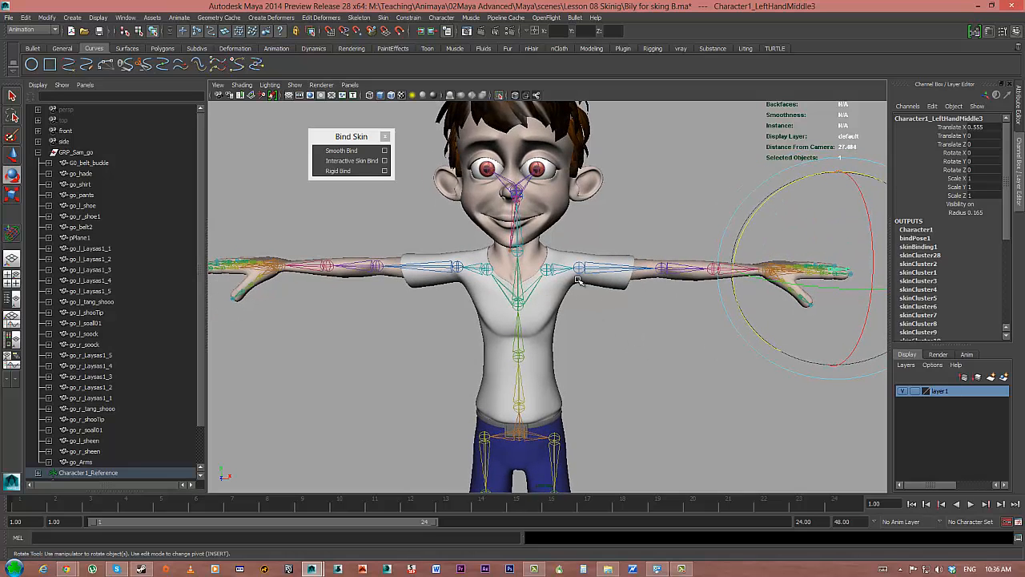
pyautogui.keyDown('alt'); pyautogui.moveTo(592, 338); pyautogui.dragTo(553, 319); pyautogui.keyUp('alt')
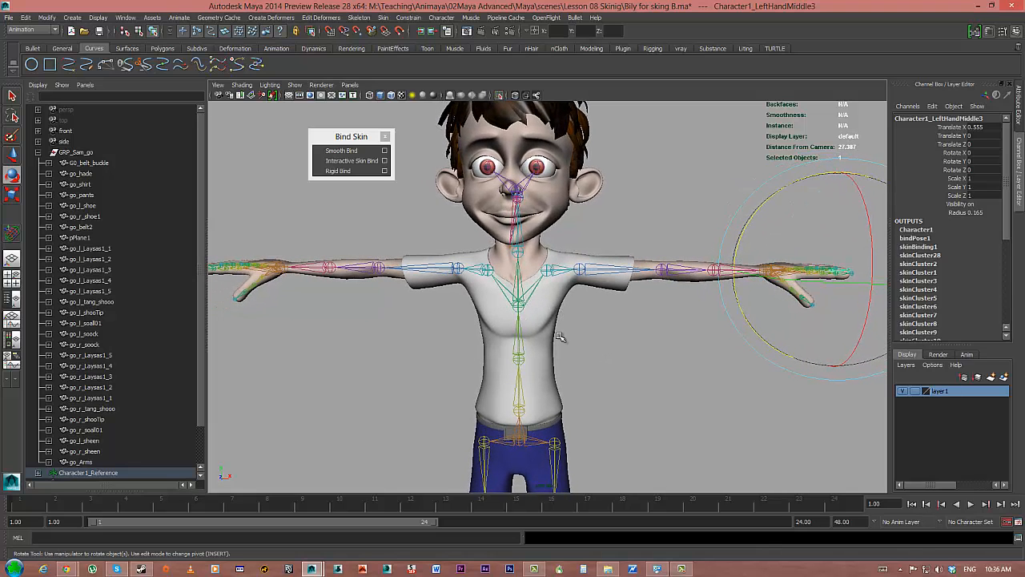
pyautogui.keyDown('alt'); pyautogui.moveTo(614, 352); pyautogui.dragTo(607, 350); pyautogui.keyUp('alt')
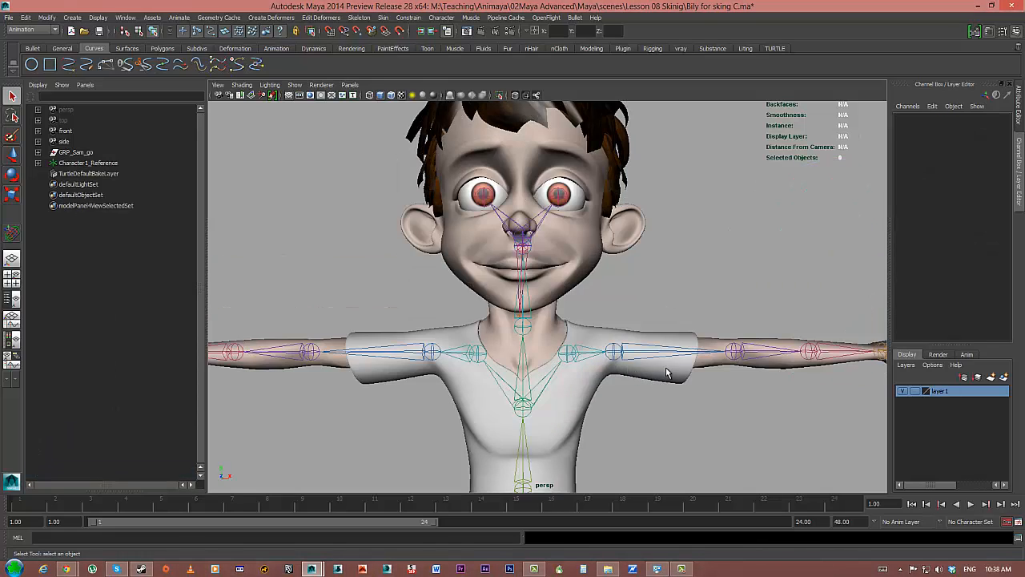
# Step: Select the character's shirt mesh and frame the upper body from the front
pyautogui.keyDown('alt'); pyautogui.moveTo(671, 314); pyautogui.dragTo(645, 327); pyautogui.keyUp('alt')
pyautogui.moveTo(672, 394)
pyautogui.keyDown('alt'); pyautogui.mouseDown()
pyautogui.moveTo(733, 373)
pyautogui.moveTo(806, 400)
pyautogui.moveTo(673, 370)
pyautogui.moveTo(740, 401)
pyautogui.moveTo(625, 373)
pyautogui.moveTo(666, 389)
pyautogui.moveTo(675, 377)
pyautogui.moveTo(689, 388)
pyautogui.mouseUp(); pyautogui.keyUp('alt')
pyautogui.click(658, 368)
pyautogui.keyDown('alt'); pyautogui.moveTo(689, 389); pyautogui.dragTo(676, 355, button='middle'); pyautogui.keyUp('alt')
pyautogui.keyDown('alt'); pyautogui.moveTo(676, 355); pyautogui.dragTo(698, 366, button='right'); pyautogui.keyUp('alt')
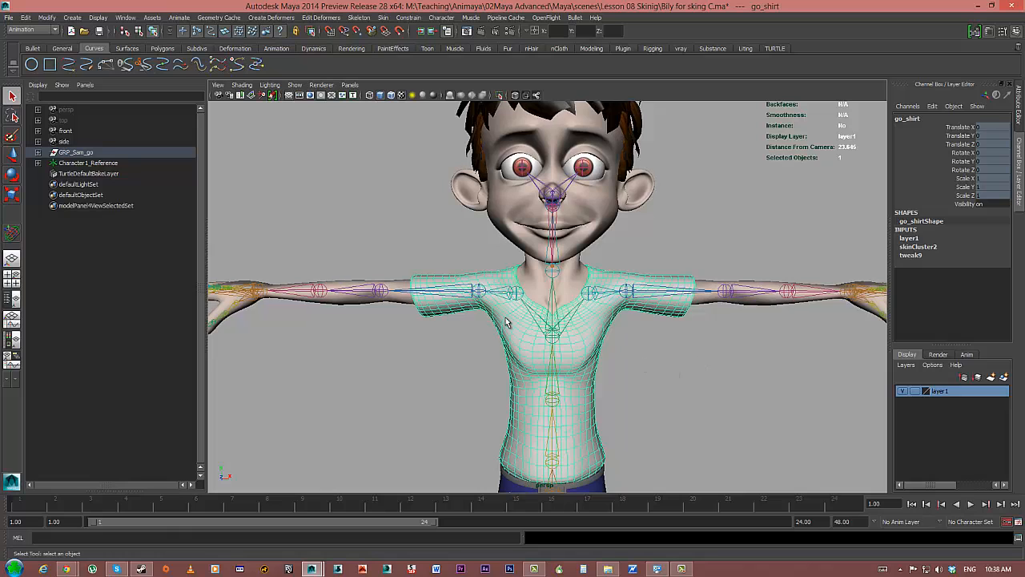
# Step: Examine the shirt mesh and its underlying joints from the front and from slightly angled views
pyautogui.keyDown('alt'); pyautogui.moveTo(649, 355); pyautogui.dragTo(667, 375); pyautogui.keyUp('alt')
pyautogui.keyDown('alt'); pyautogui.moveTo(673, 386); pyautogui.dragTo(657, 360, button='middle'); pyautogui.keyUp('alt')
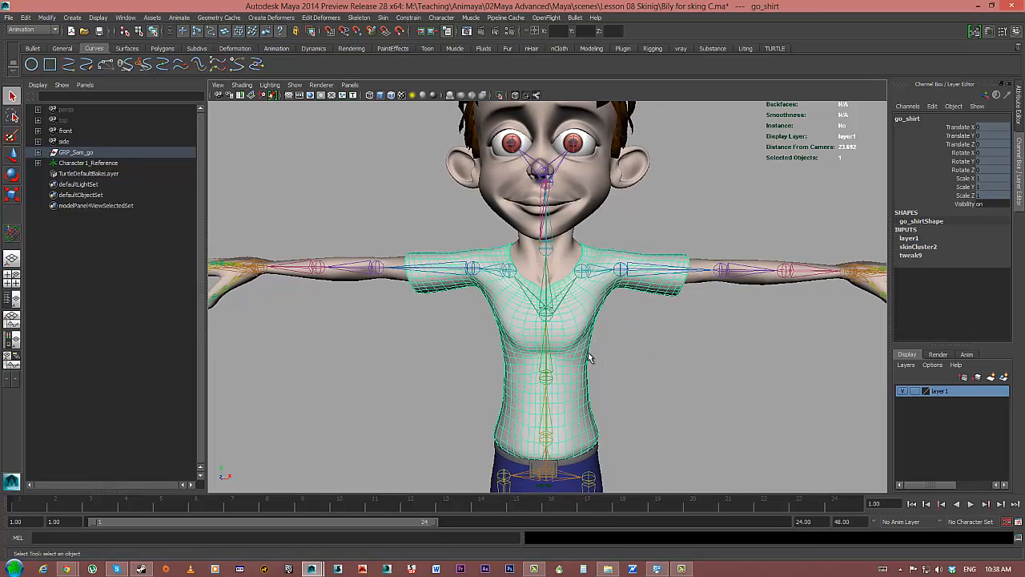
pyautogui.keyDown('alt'); pyautogui.moveTo(690, 387); pyautogui.dragTo(565, 333, button='right'); pyautogui.keyUp('alt')
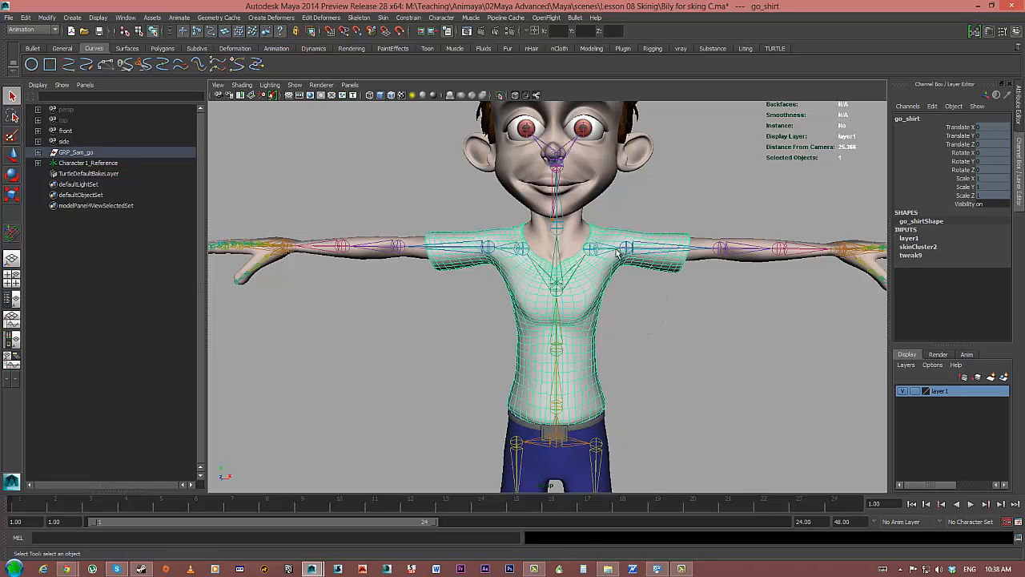
pyautogui.keyDown('alt'); pyautogui.moveTo(628, 314); pyautogui.dragTo(676, 328); pyautogui.keyUp('alt')
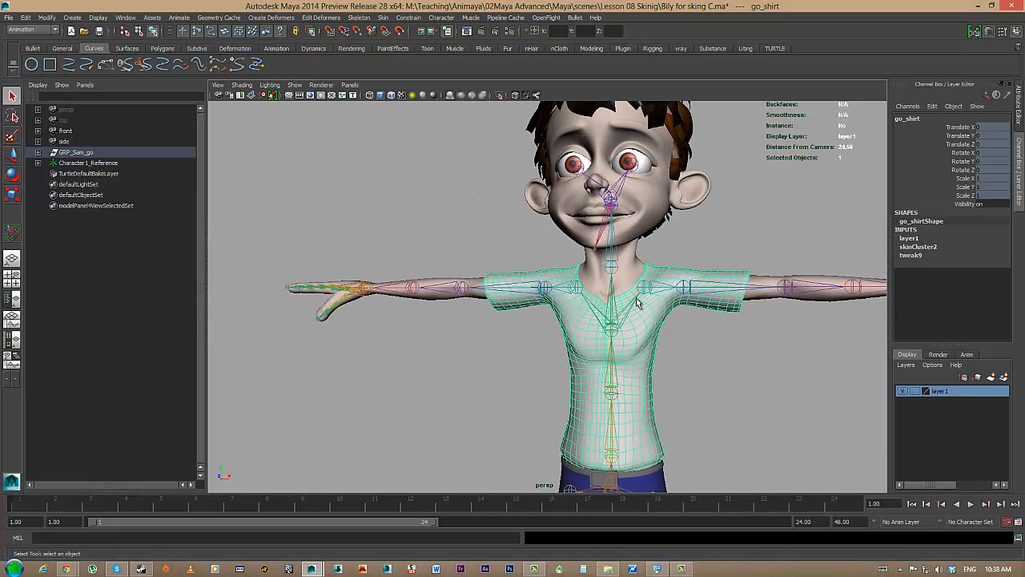
pyautogui.keyDown('alt'); pyautogui.moveTo(650, 304); pyautogui.dragTo(639, 371, button='middle'); pyautogui.keyUp('alt')
pyautogui.scroll(4, 730, 368)
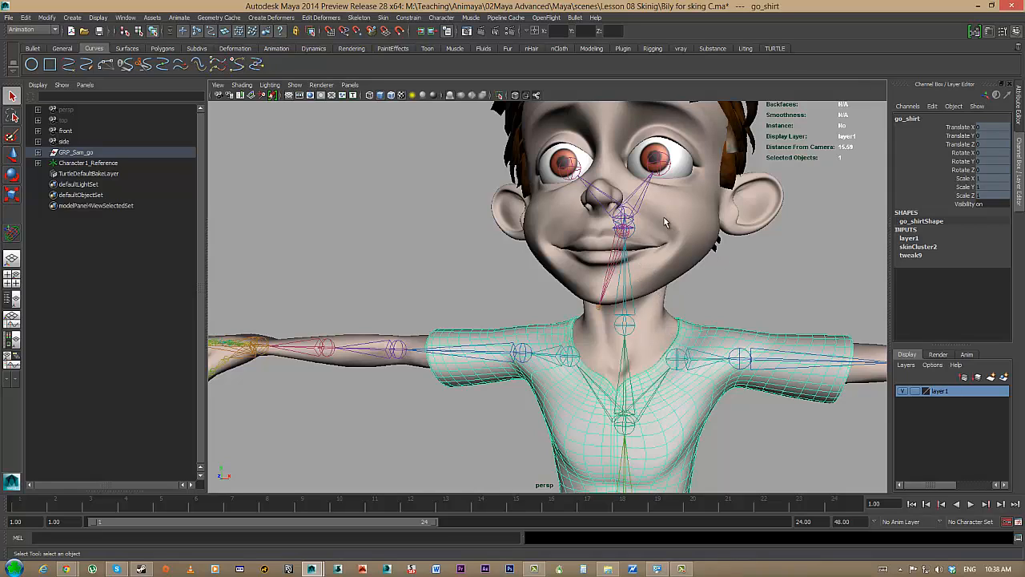
pyautogui.keyDown('alt'); pyautogui.moveTo(716, 302); pyautogui.dragTo(682, 258); pyautogui.keyUp('alt')
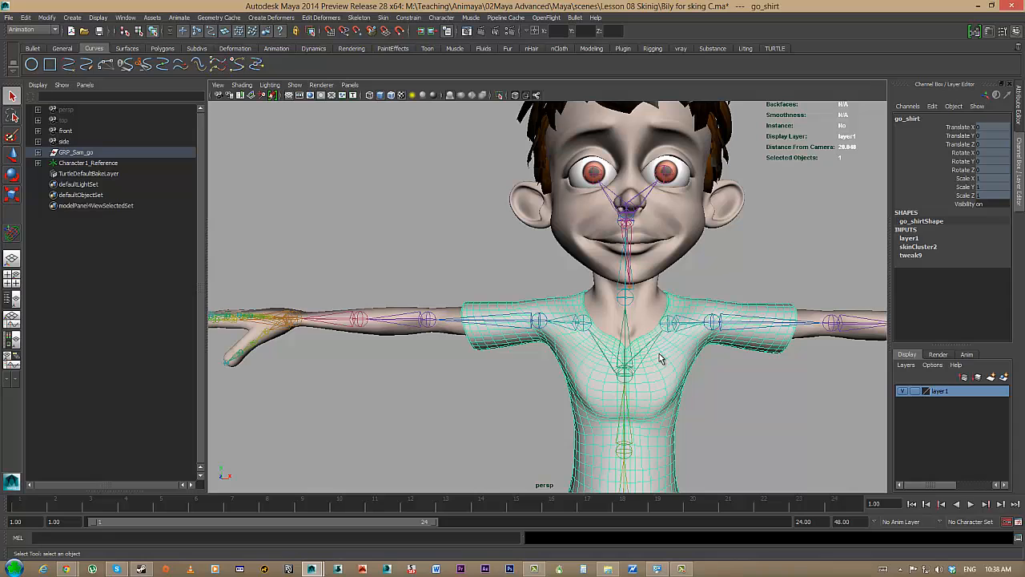
pyautogui.keyDown('alt'); pyautogui.moveTo(716, 341); pyautogui.dragTo(679, 354, button='middle'); pyautogui.keyUp('alt')
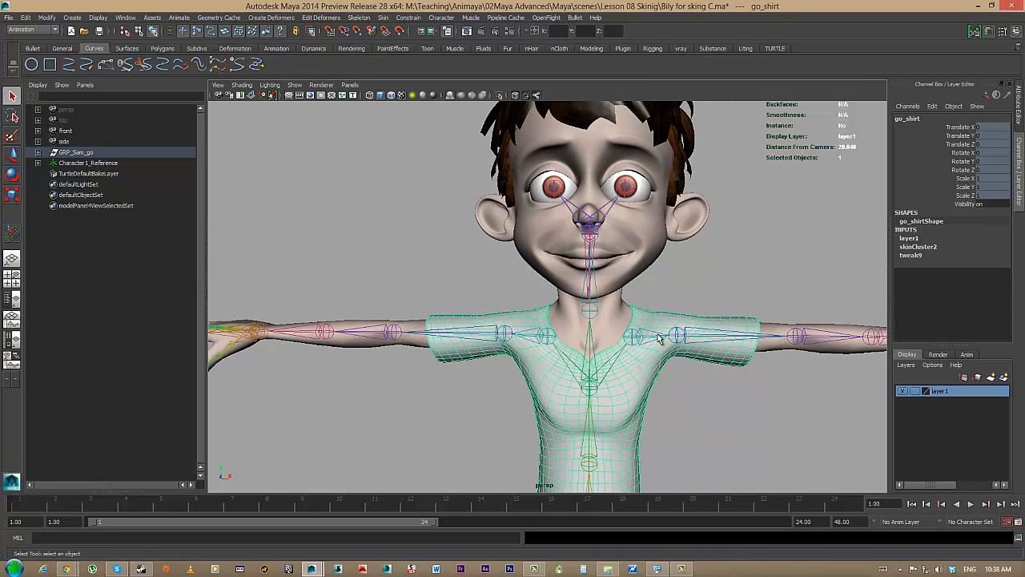
pyautogui.keyDown('alt'); pyautogui.moveTo(611, 318); pyautogui.dragTo(671, 314, button='middle'); pyautogui.keyUp('alt')
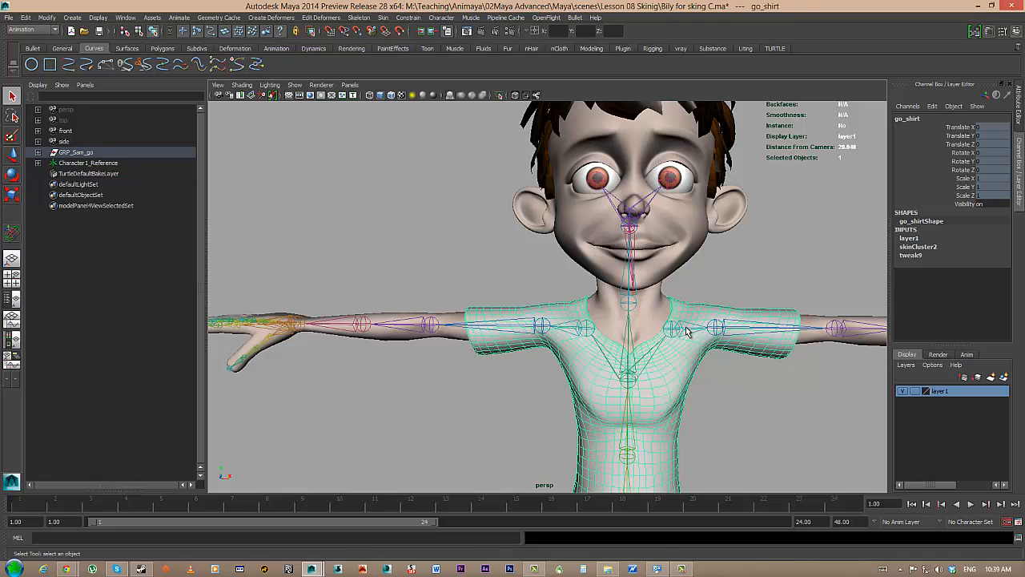
# Step: Test the shirt's deformation by rotating the left shoulder joint about -43 degrees in Z, and undo the rotation
pyautogui.click(679, 331)
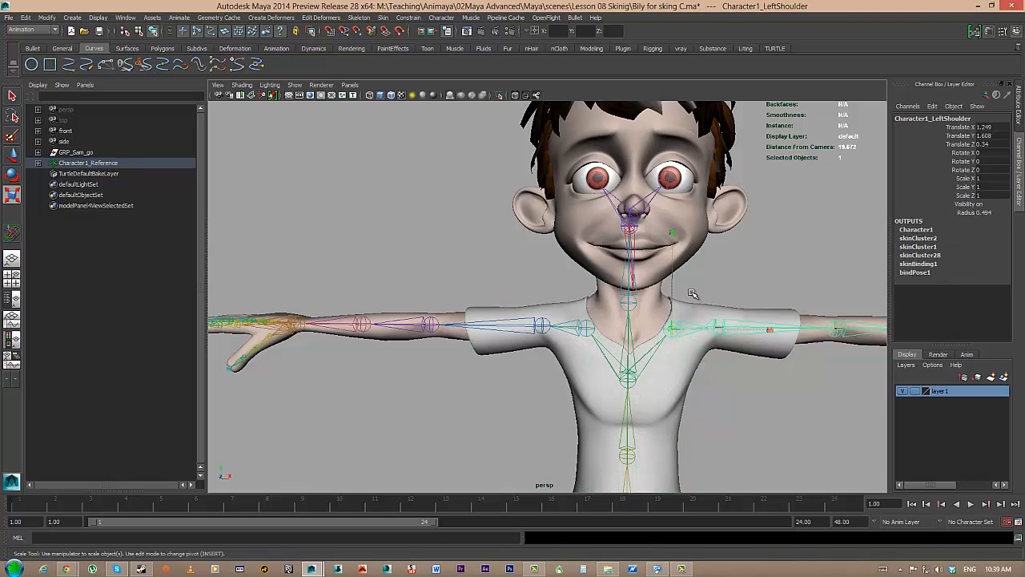
pyautogui.press('e')
pyautogui.moveTo(719, 245); pyautogui.dragTo(664, 297)
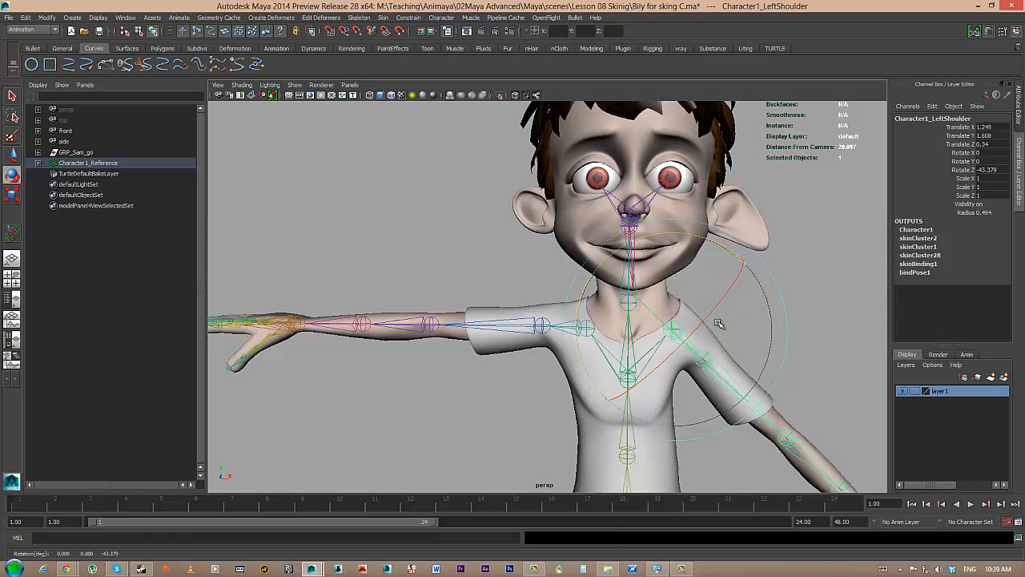
pyautogui.hotkey('ctrl', 'z')
pyautogui.click(826, 249)
# Step: Inspect the unselected shirt around the neck and left shoulder, returning to a wider front view of the upper body
pyautogui.moveTo(780, 266)
pyautogui.keyDown('alt'); pyautogui.mouseDown()
pyautogui.moveTo(746, 268)
pyautogui.moveTo(764, 277)
pyautogui.mouseUp(); pyautogui.keyUp('alt')
pyautogui.keyDown('alt'); pyautogui.moveTo(763, 279); pyautogui.dragTo(648, 274, button='middle'); pyautogui.keyUp('alt')
pyautogui.keyDown('alt'); pyautogui.moveTo(648, 273); pyautogui.dragTo(628, 287); pyautogui.keyUp('alt')
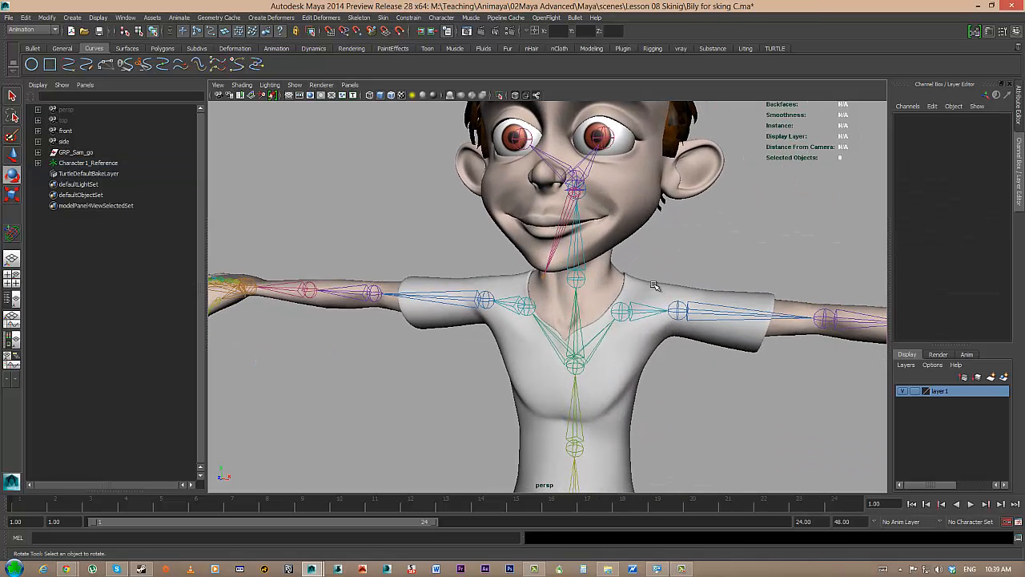
pyautogui.press('e')
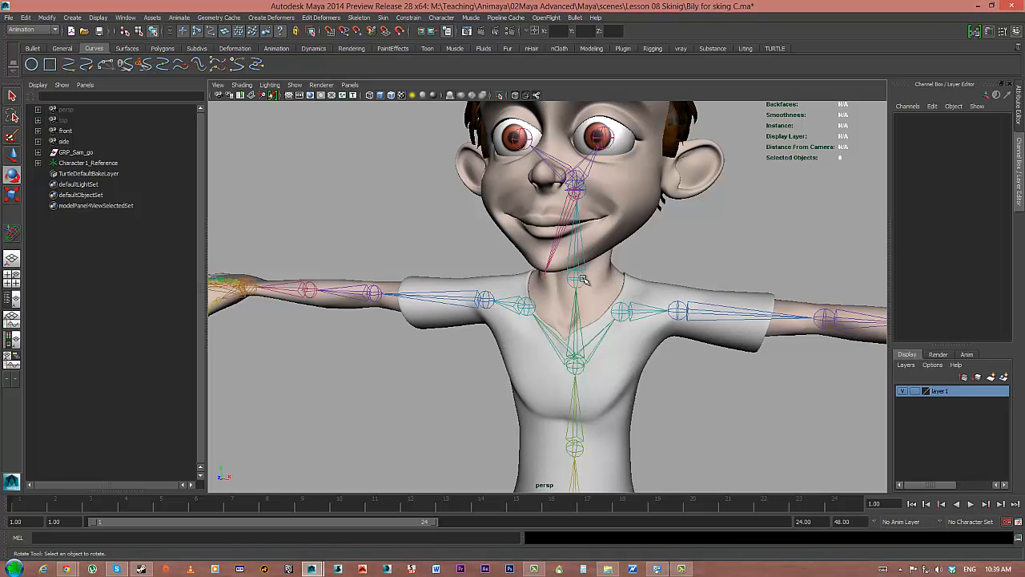
pyautogui.keyDown('alt'); pyautogui.moveTo(710, 268); pyautogui.dragTo(625, 269); pyautogui.keyUp('alt')
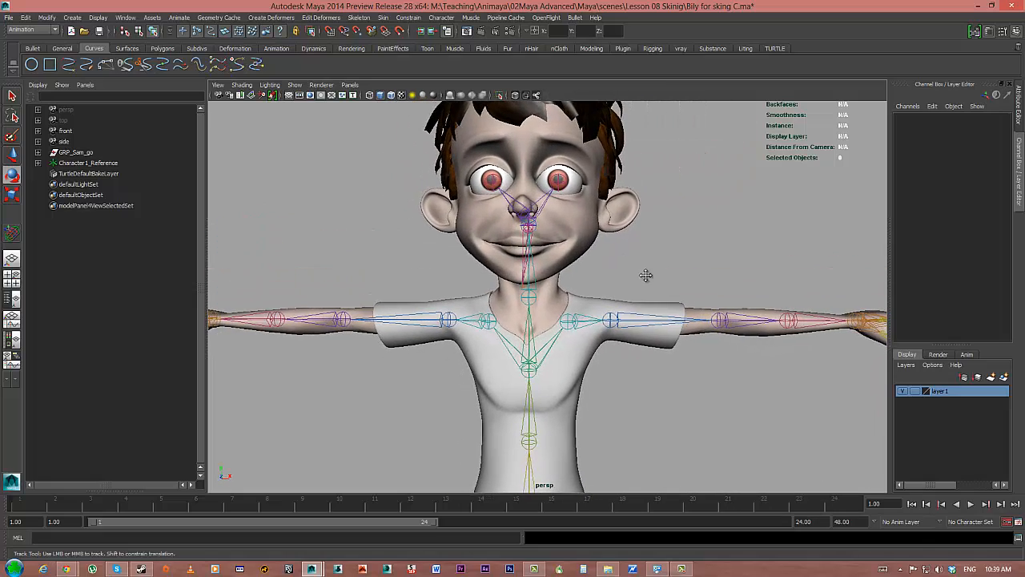
pyautogui.keyDown('alt'); pyautogui.moveTo(648, 275); pyautogui.dragTo(703, 259, button='middle'); pyautogui.keyUp('alt')
pyautogui.scroll(-3, 597, 273)
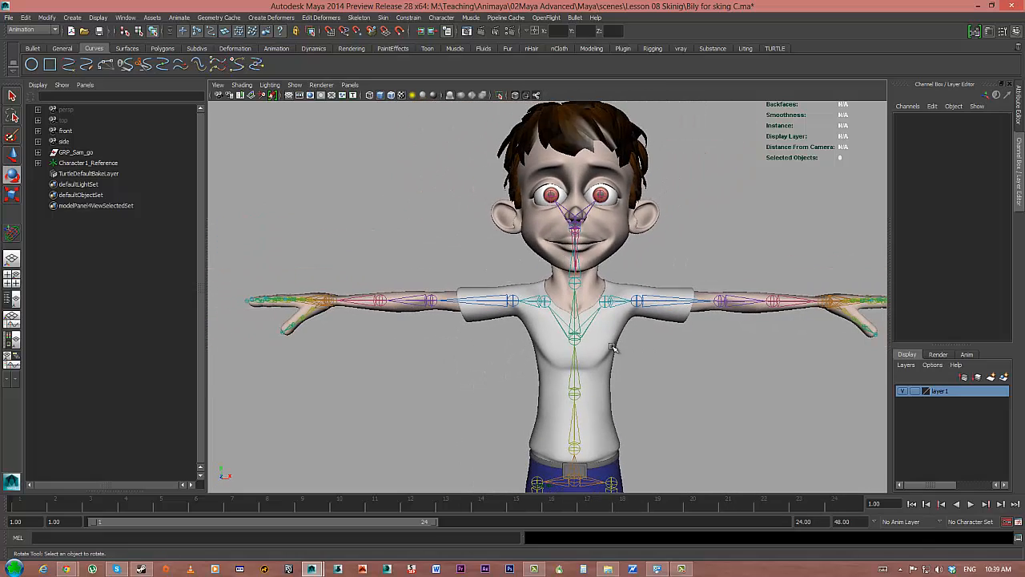
pyautogui.moveTo(617, 347); pyautogui.dragTo(676, 369)
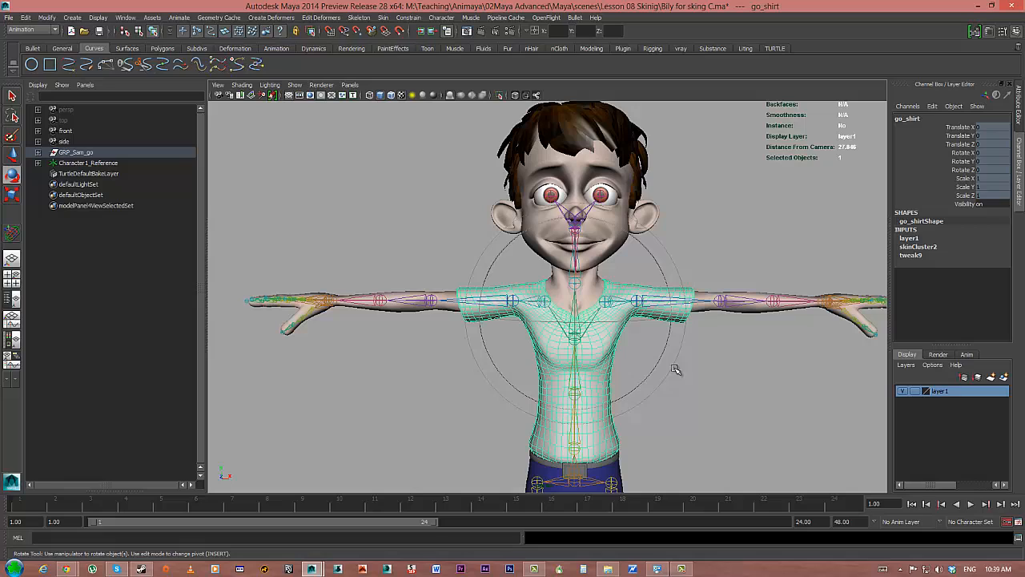
pyautogui.click(383, 18)
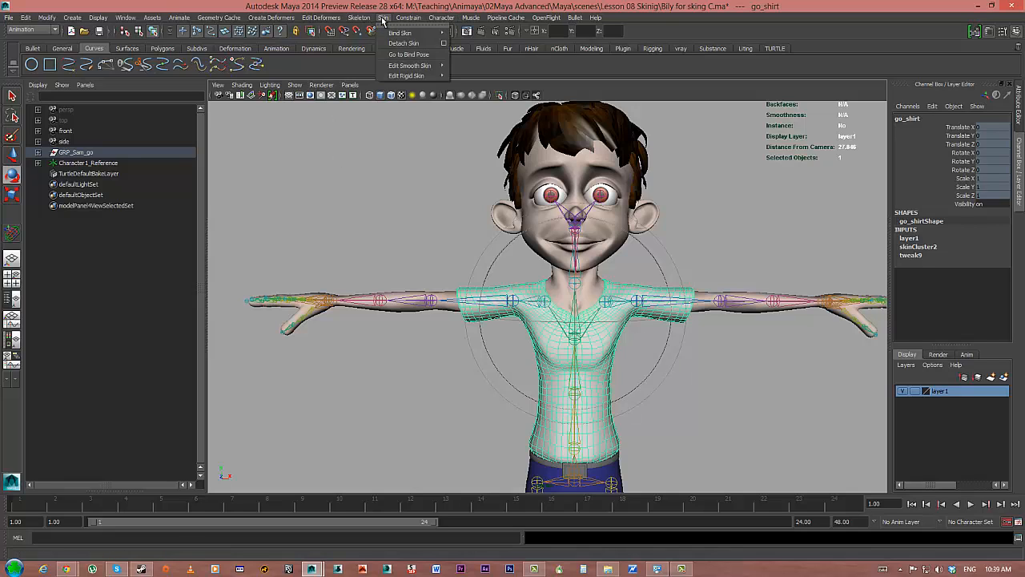
pyautogui.moveTo(418, 63)
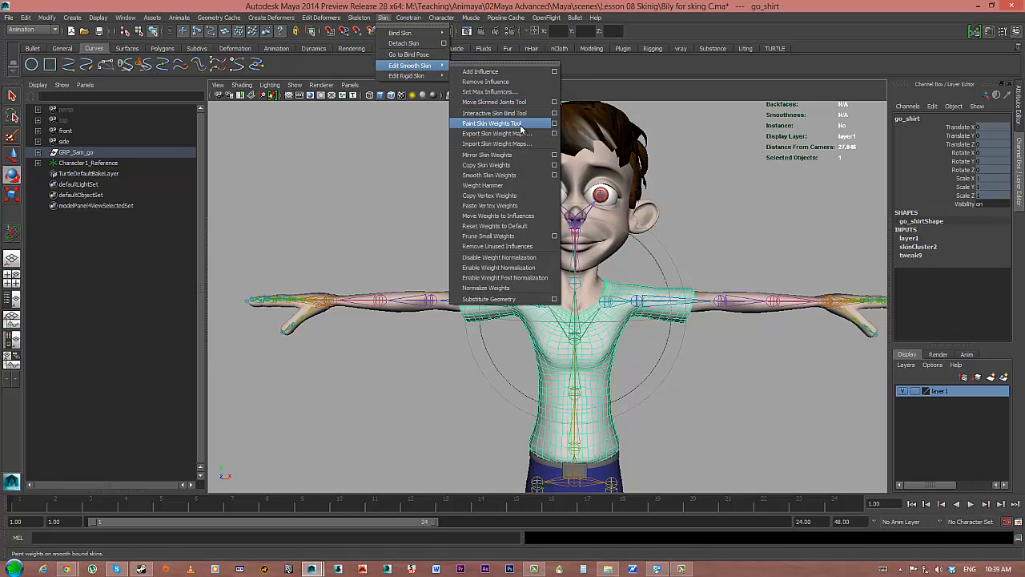
pyautogui.click(761, 212)
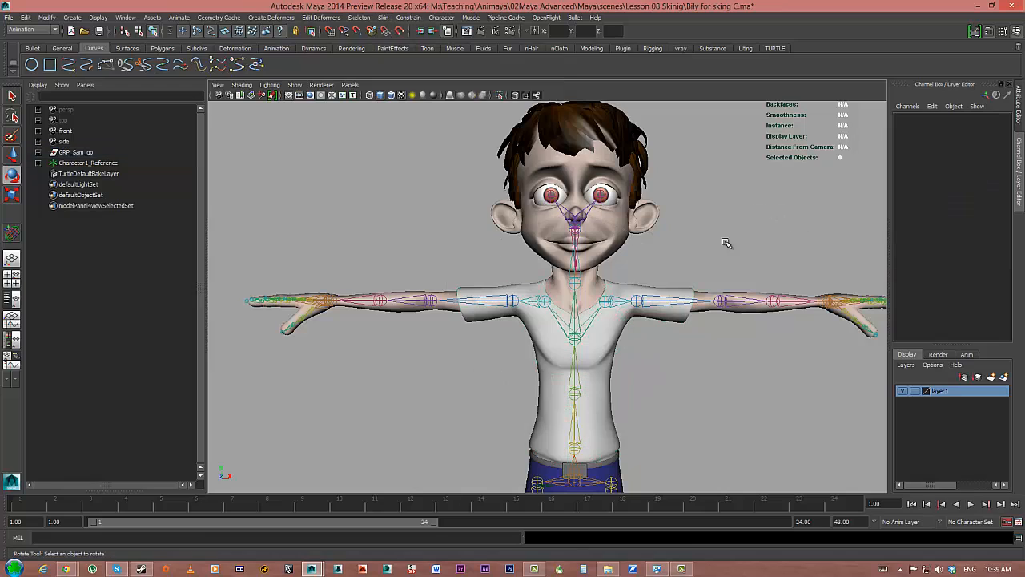
# Step: Select the shirt mesh and activate the Paint Skin Weights Tool on it with its settings shown
pyautogui.click(622, 292)
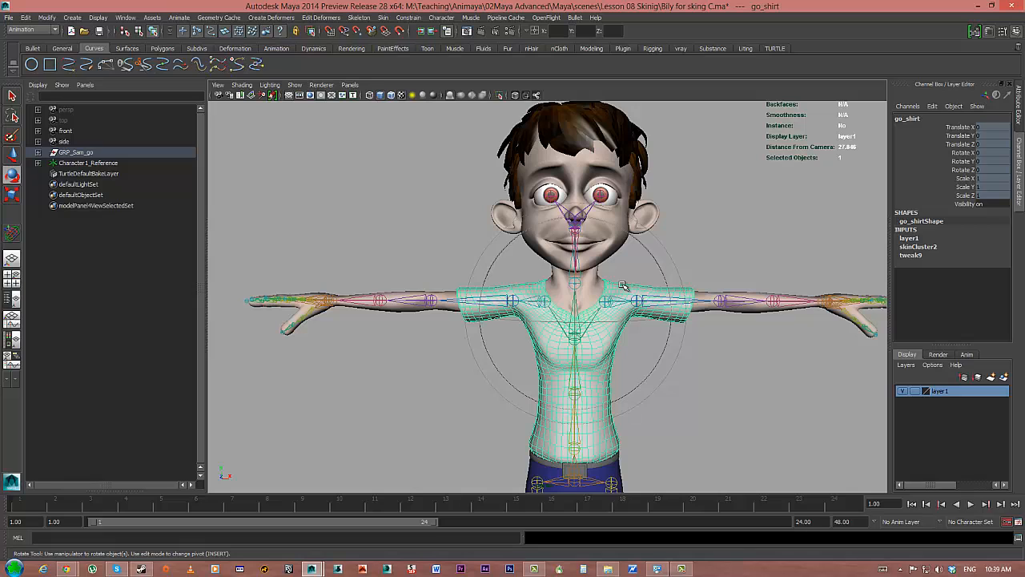
pyautogui.rightClick(631, 286)
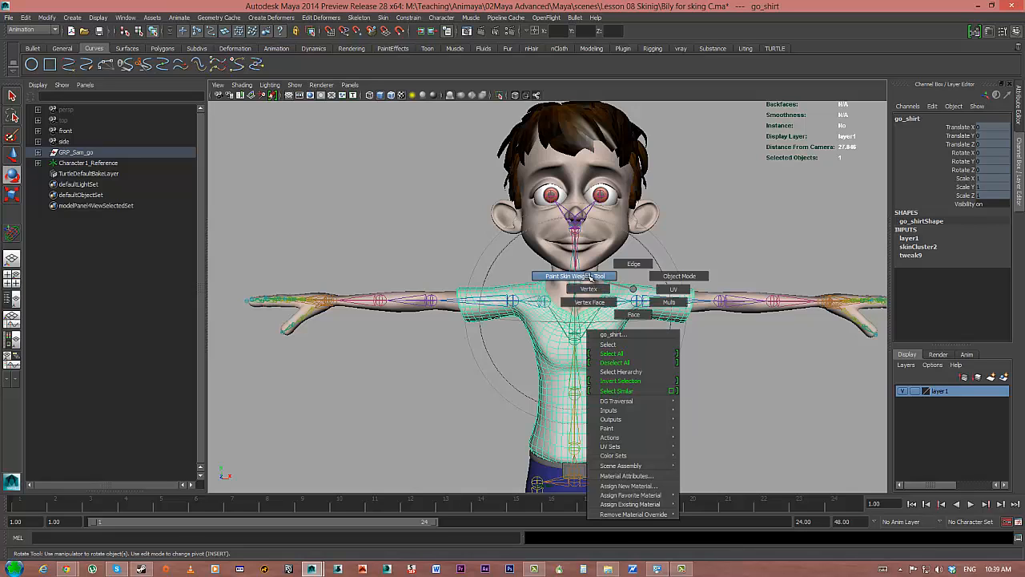
pyautogui.click(610, 278)
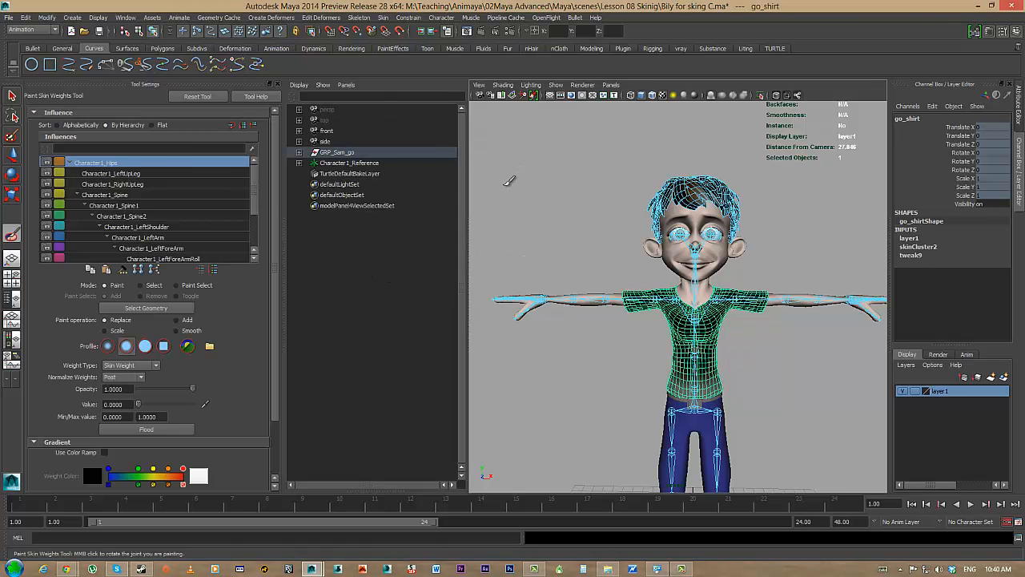
pyautogui.press('space')
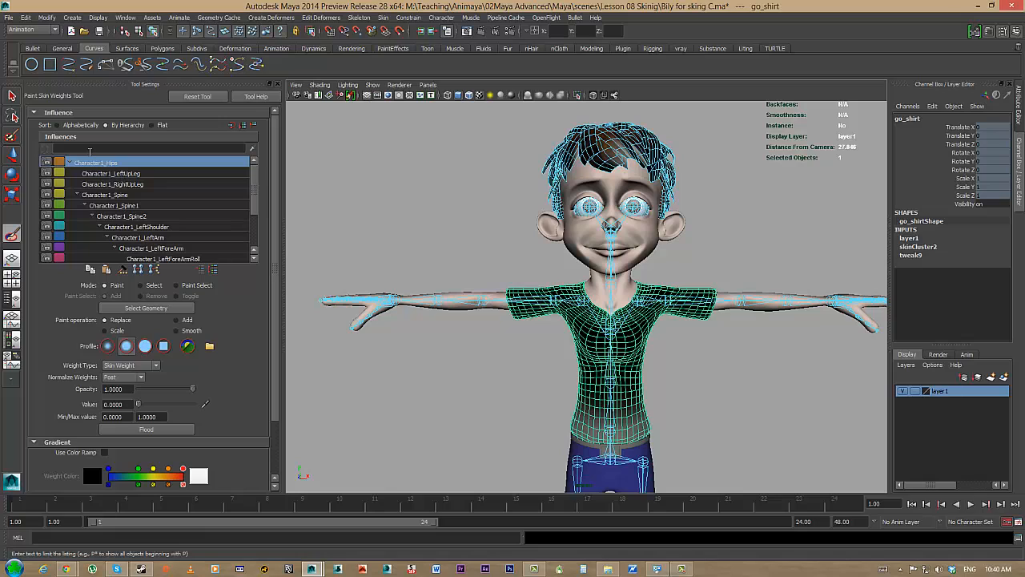